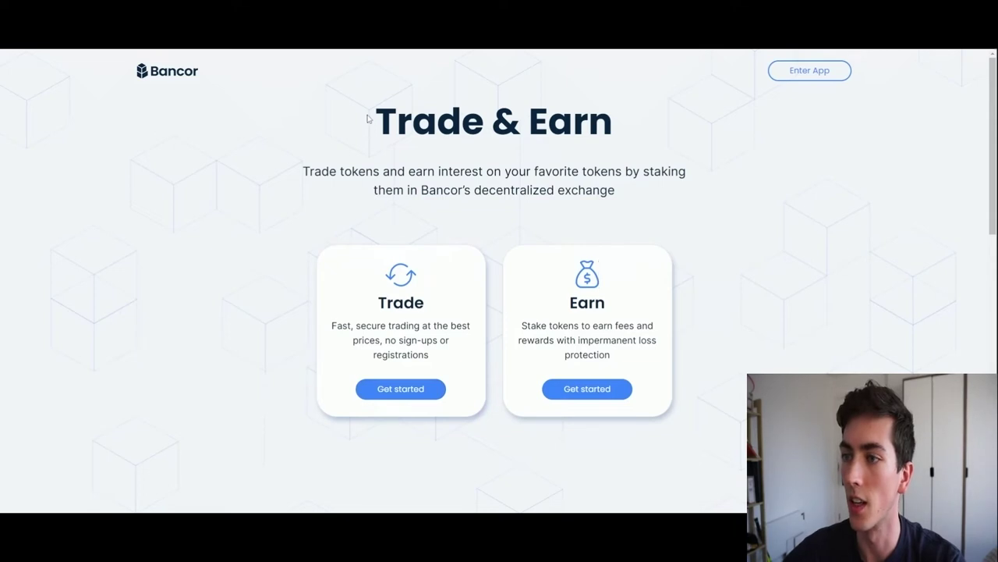
left_click_drag(371, 117, 586, 389)
left_click(318, 319)
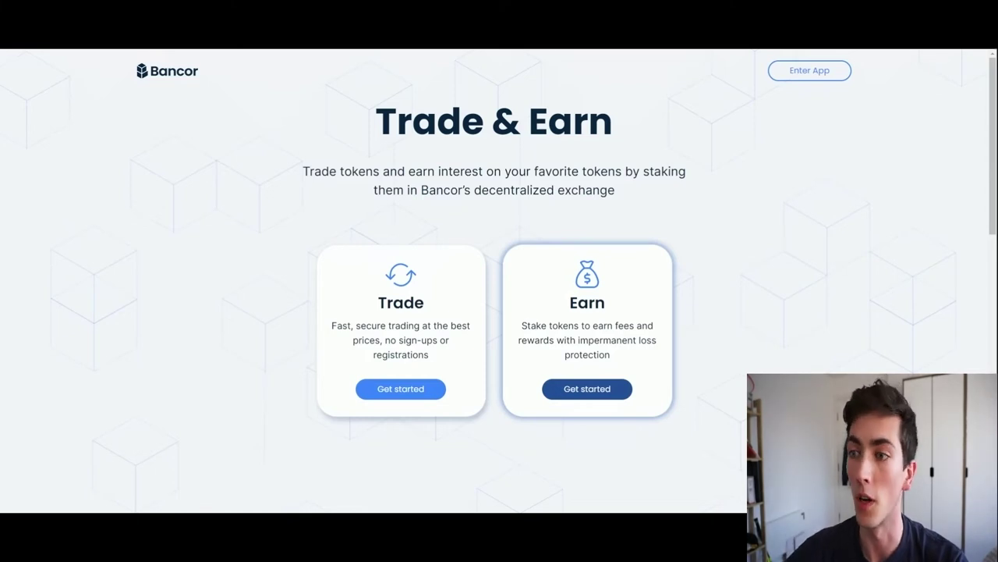
scroll(563, 270, "down", 1)
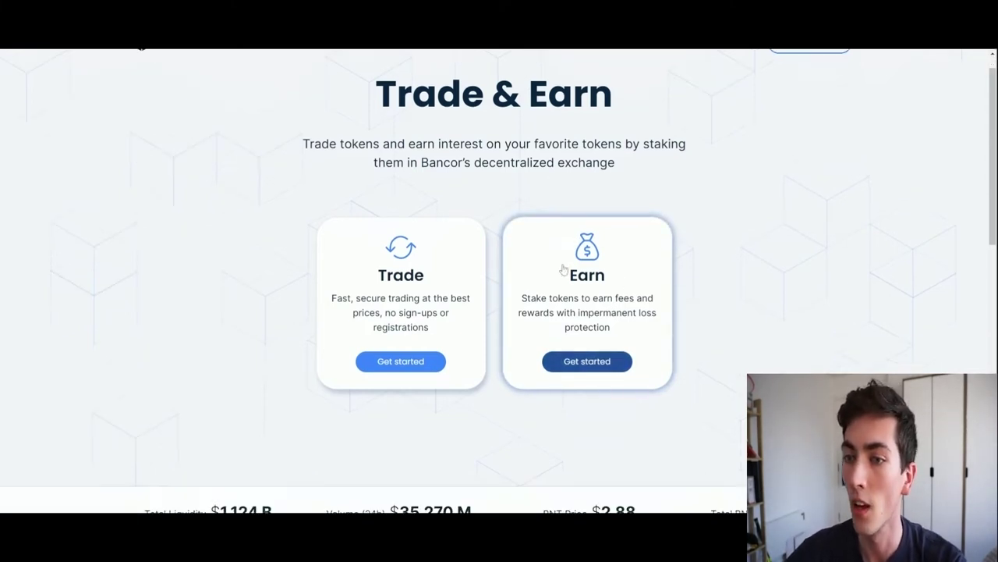
scroll(563, 269, "down", 3)
left_click_drag(140, 290, 272, 280)
left_click(258, 334)
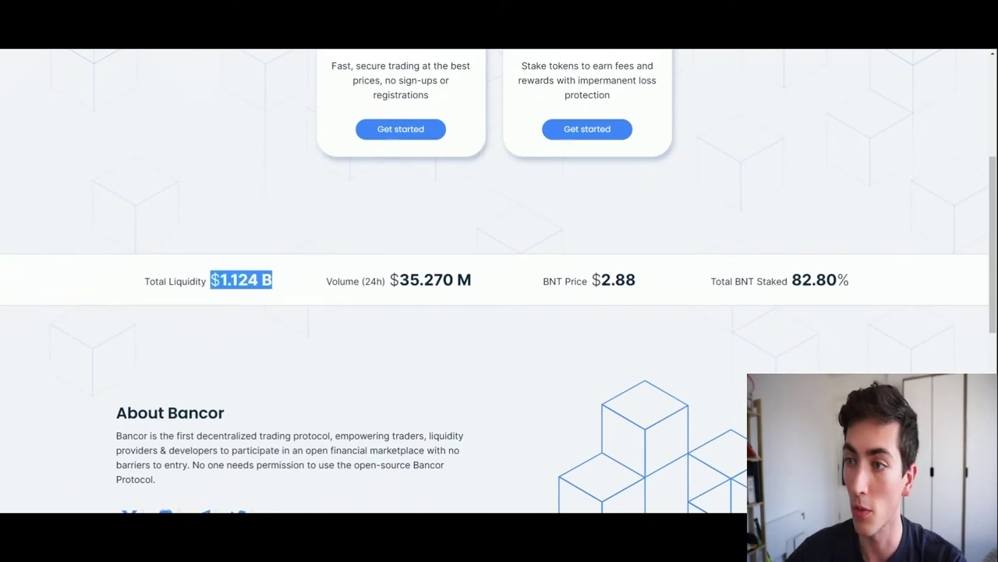
left_click(281, 280)
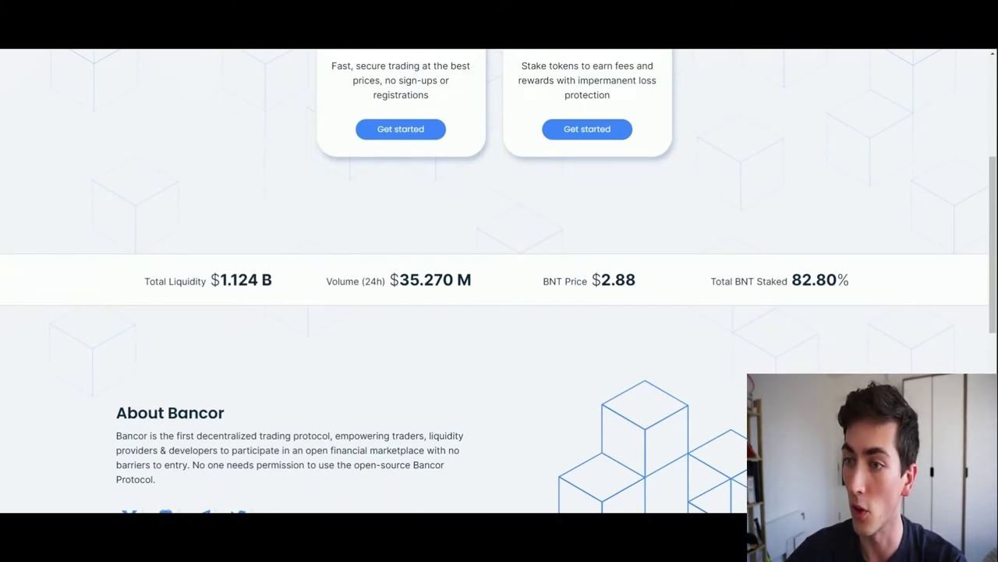
left_click_drag(390, 282, 494, 288)
left_click(540, 284)
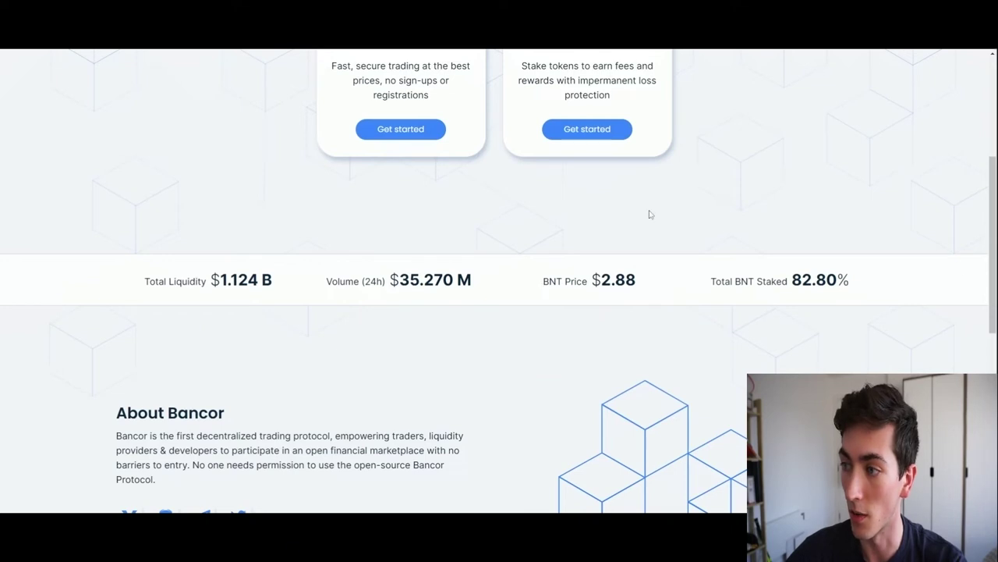
left_click_drag(710, 281, 878, 284)
left_click(873, 280)
left_click(707, 285)
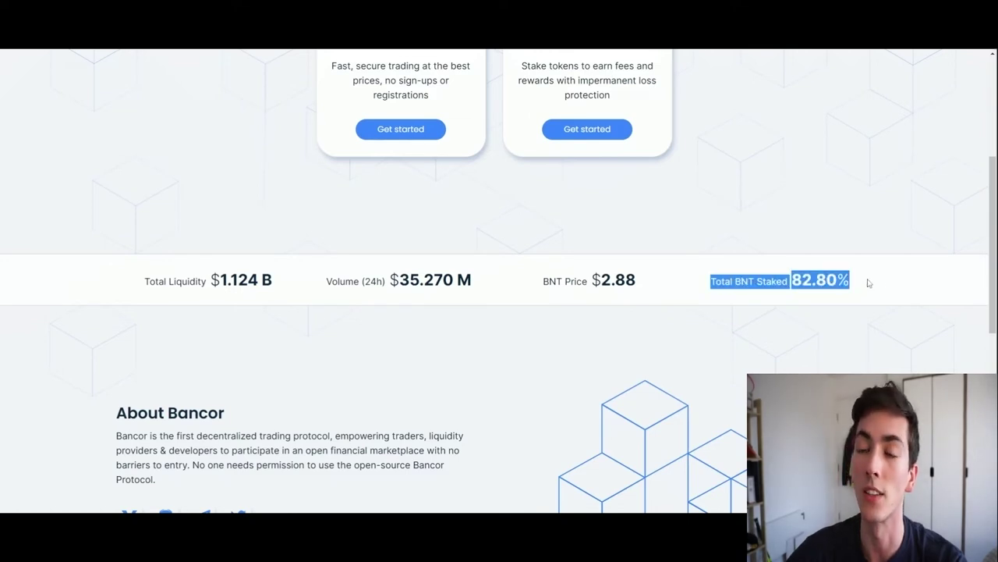
left_click(867, 281)
scroll(719, 263, "down", 2)
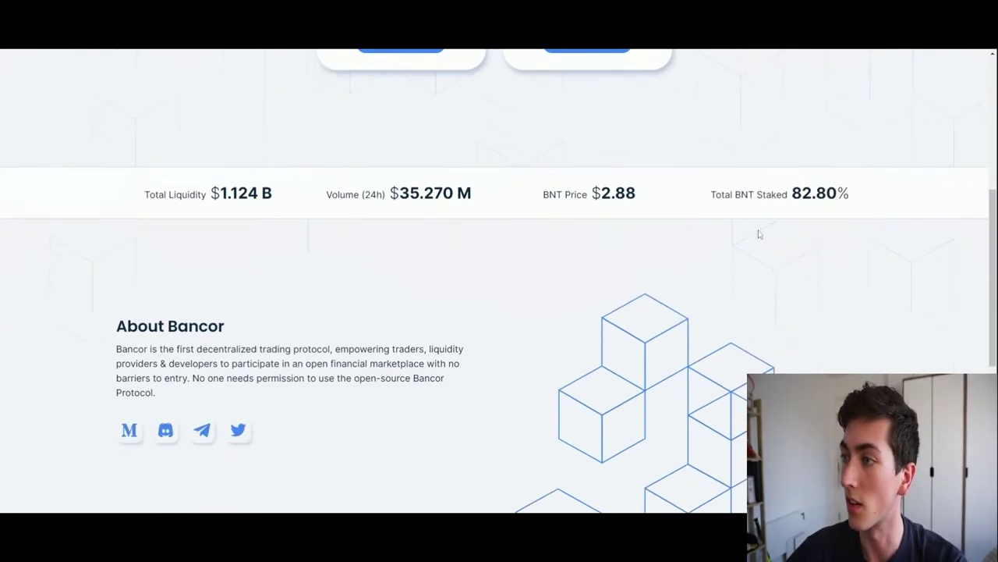
left_click_drag(792, 193, 850, 193)
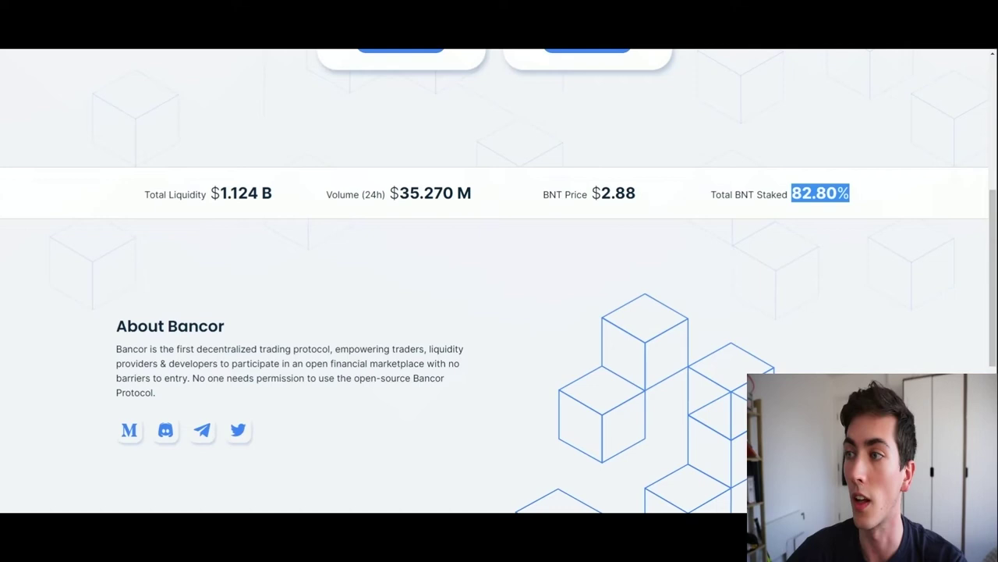
left_click_drag(721, 194, 861, 195)
scroll(546, 238, "down", 2)
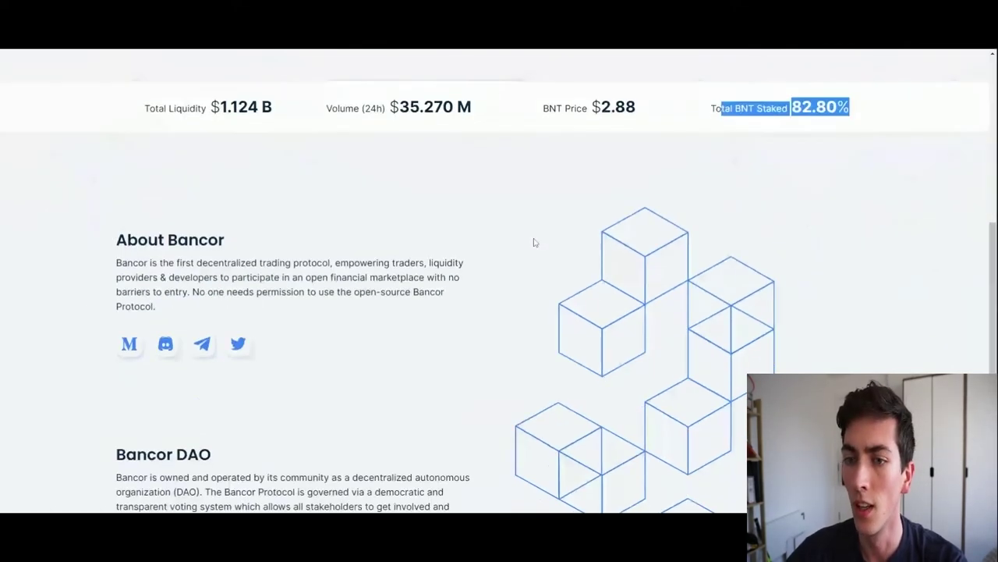
scroll(561, 227, "down", 2)
scroll(334, 312, "down", 2)
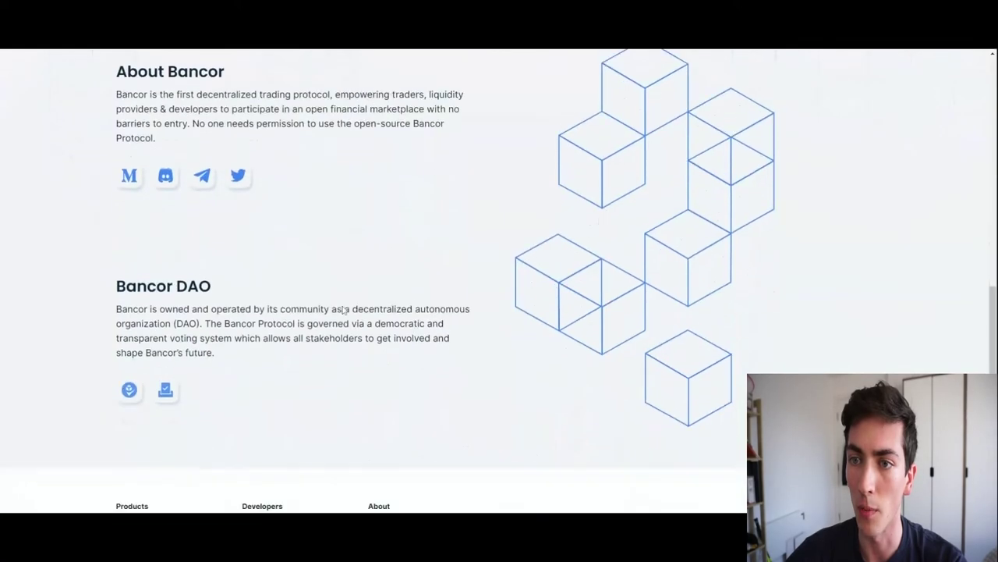
scroll(341, 310, "up", 4)
left_click(341, 310)
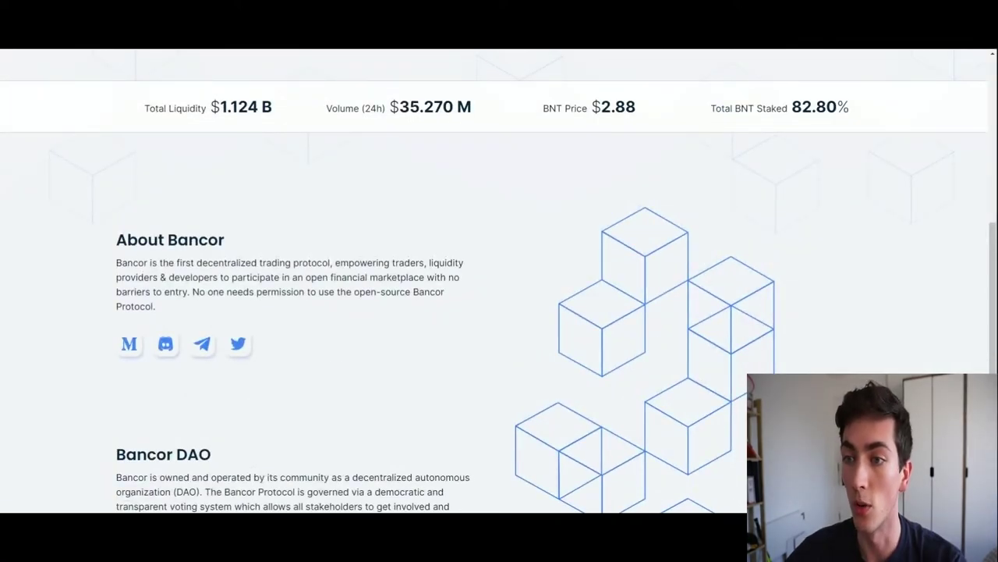
left_click_drag(330, 263, 168, 263)
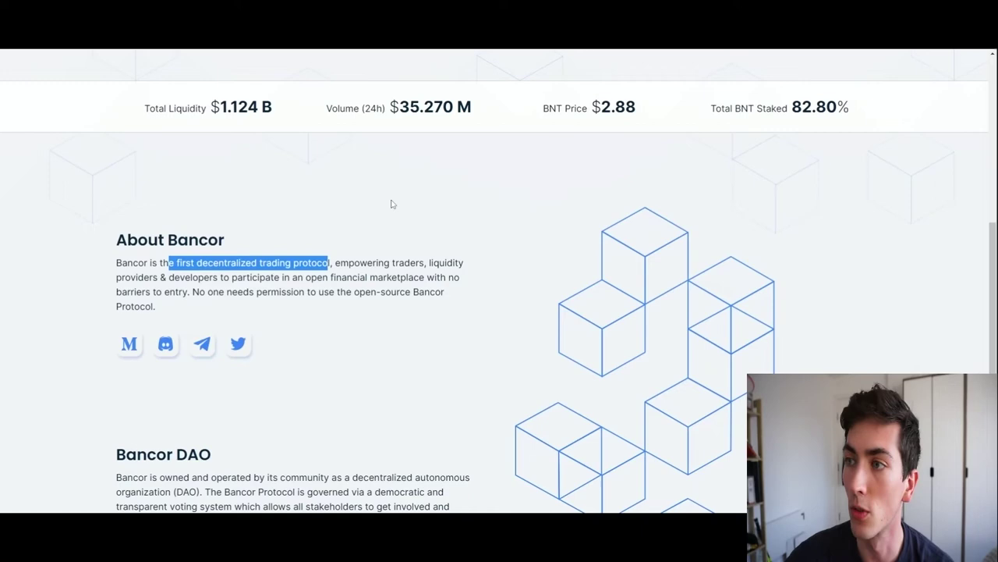
scroll(391, 204, "down", 2)
scroll(586, 268, "up", 8)
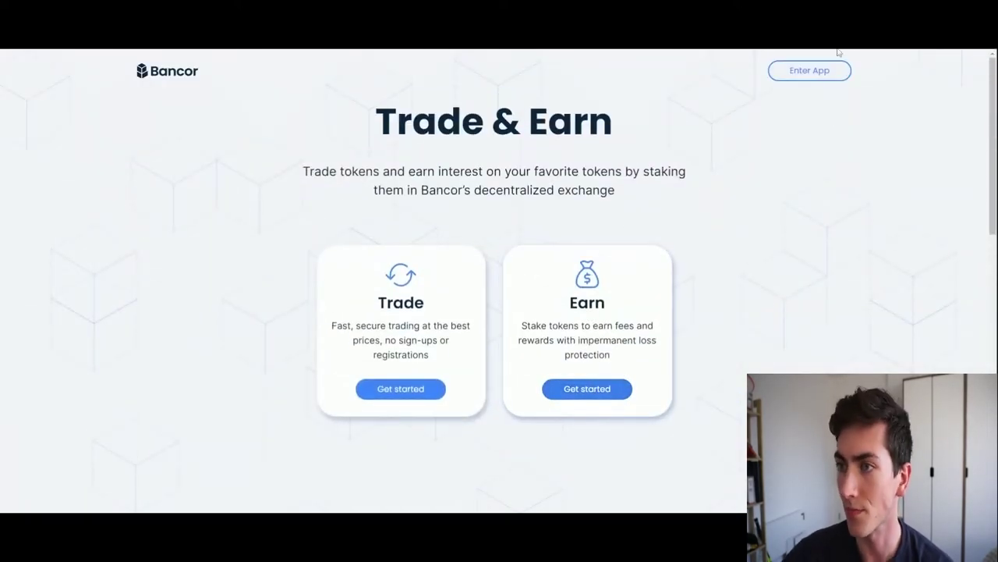
- Enter the Bancor app and browse the Data page's Pools table, led by ETH/BNT and WBTC/BNT
left_click(377, 247)
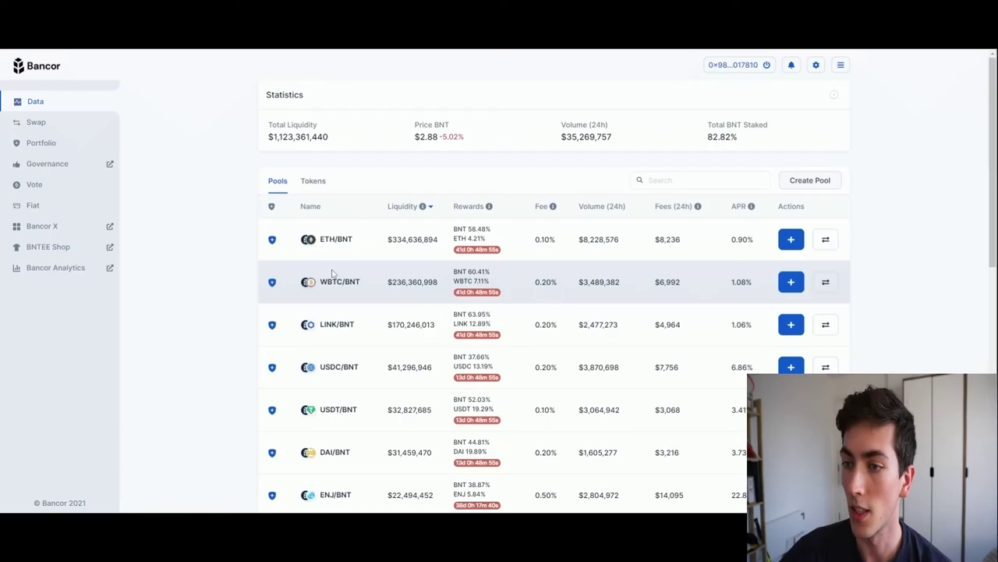
scroll(361, 252, "down", 4)
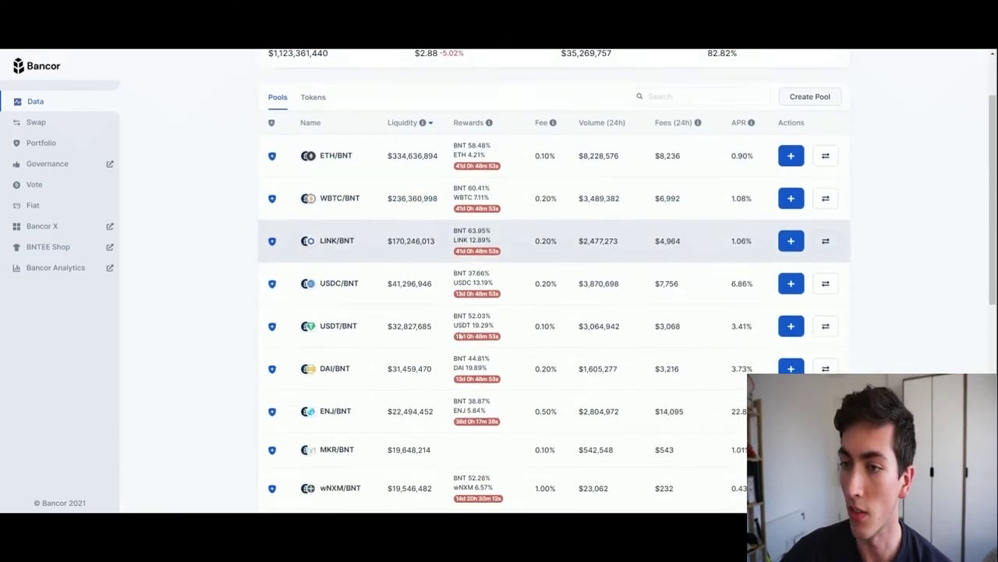
scroll(366, 351, "down", 2)
scroll(383, 289, "up", 5)
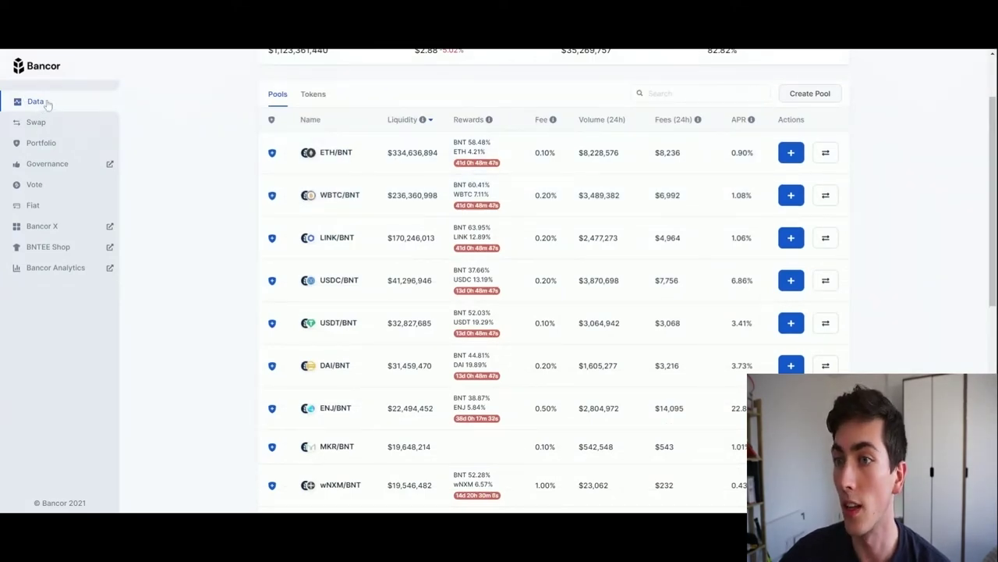
scroll(470, 343, "down", 6)
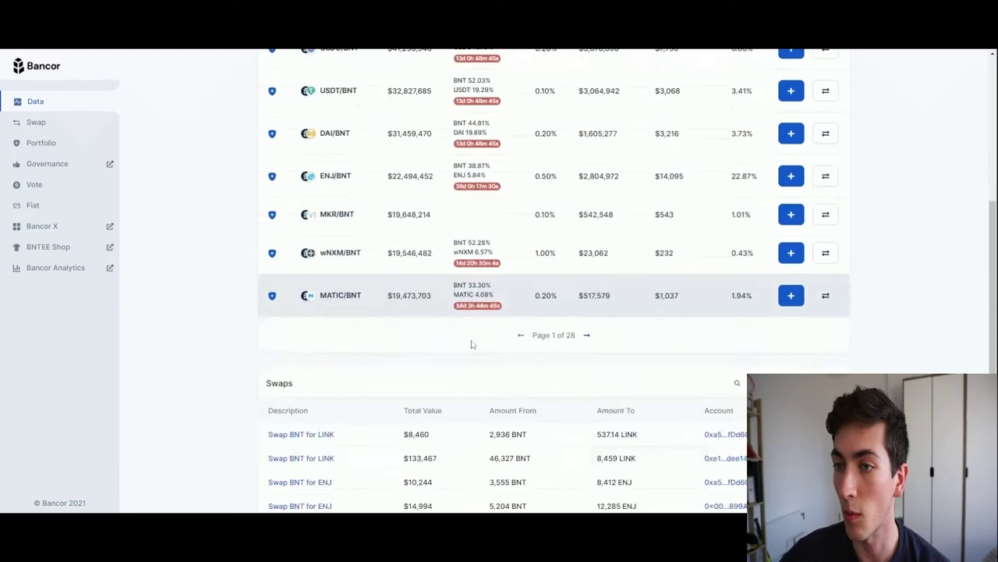
scroll(471, 405, "up", 8)
scroll(536, 213, "down", 1)
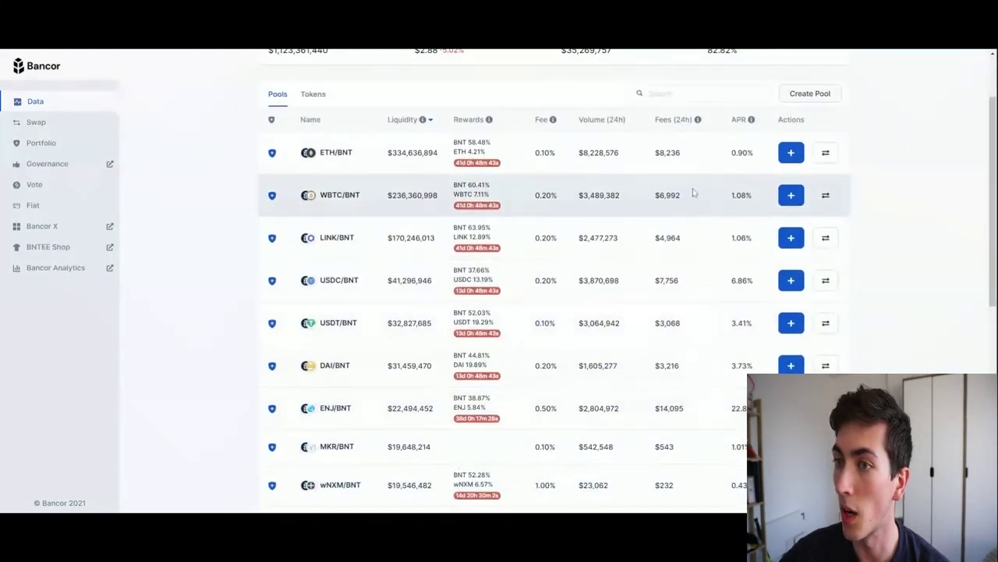
- Open the ETH/BNT single-sided staking form and switch the staked token from ETH to BNT
left_click(791, 154)
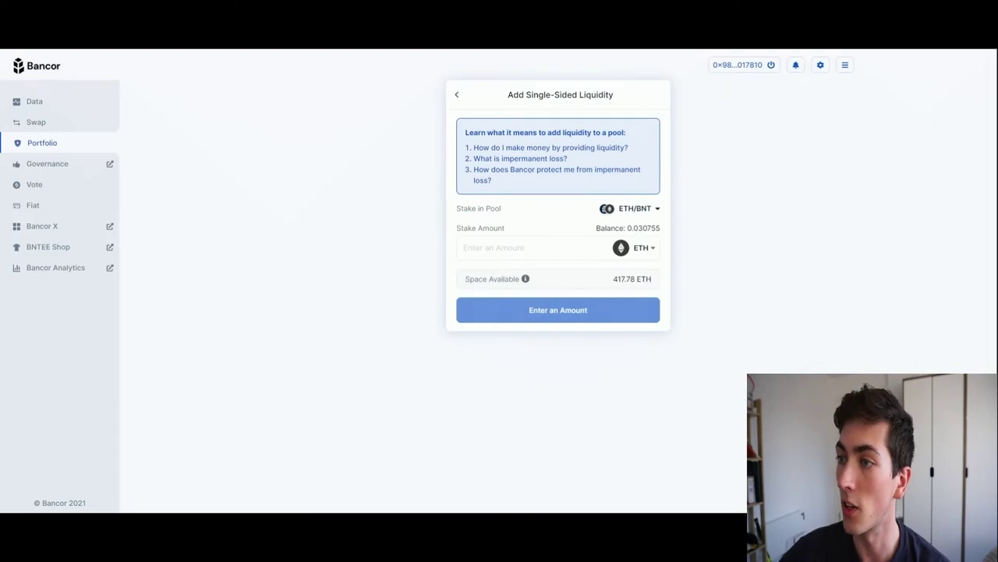
left_click(646, 250)
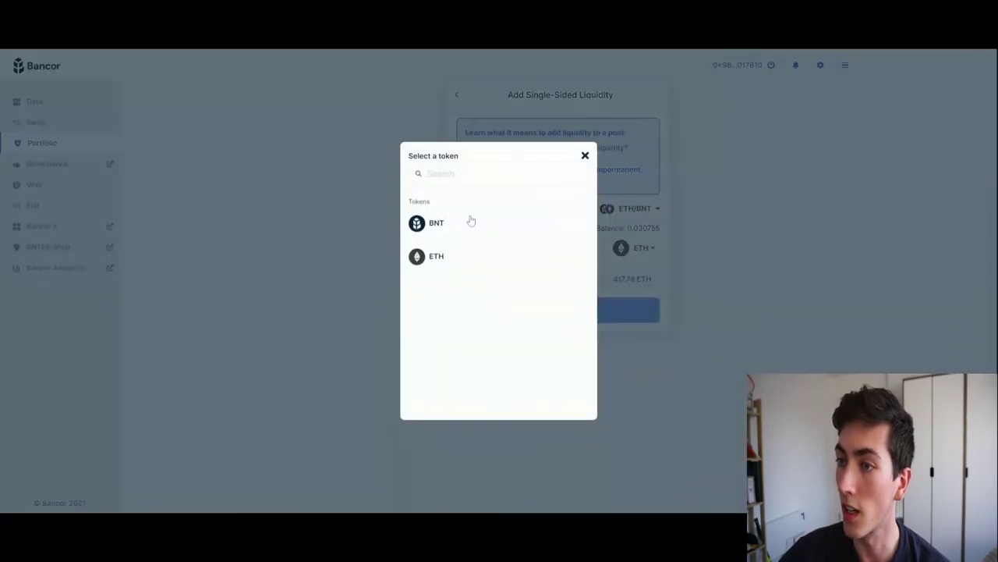
left_click(447, 252)
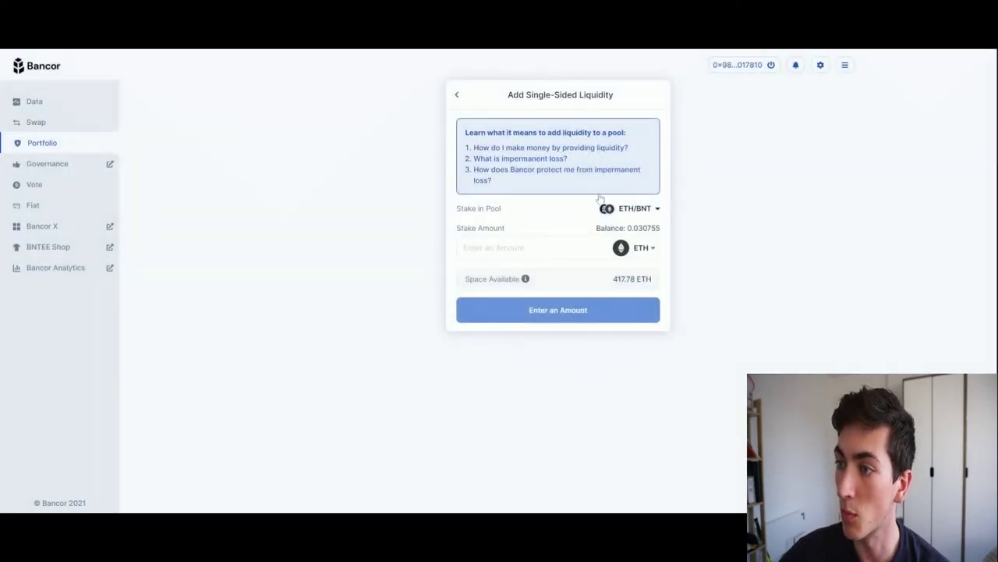
left_click(640, 248)
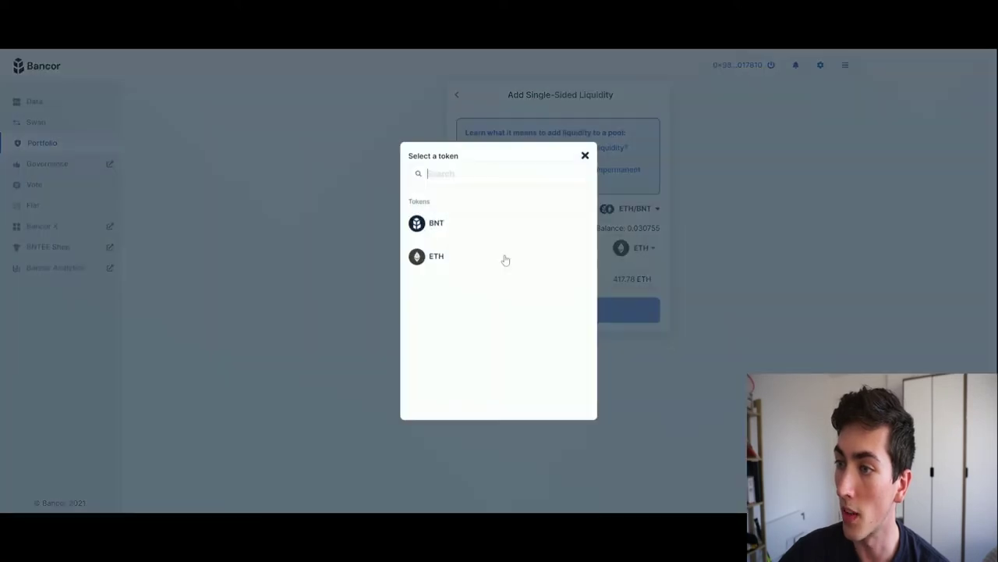
left_click(461, 228)
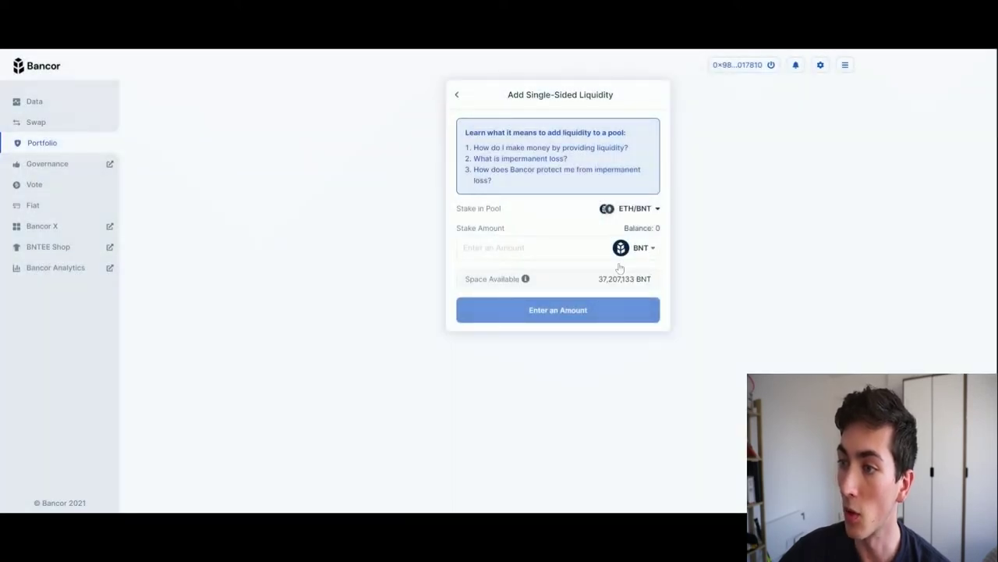
left_click_drag(598, 281, 652, 281)
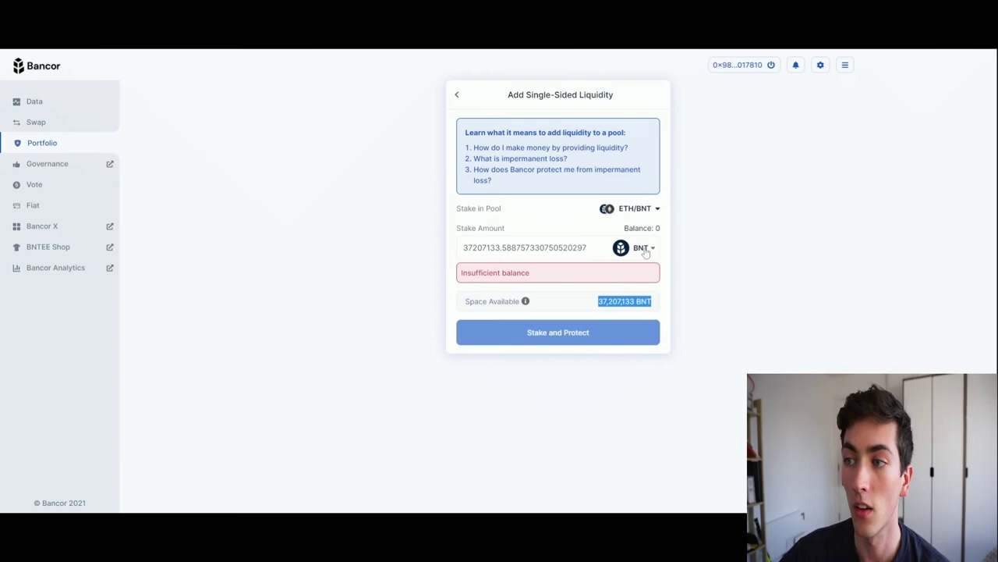
left_click(644, 248)
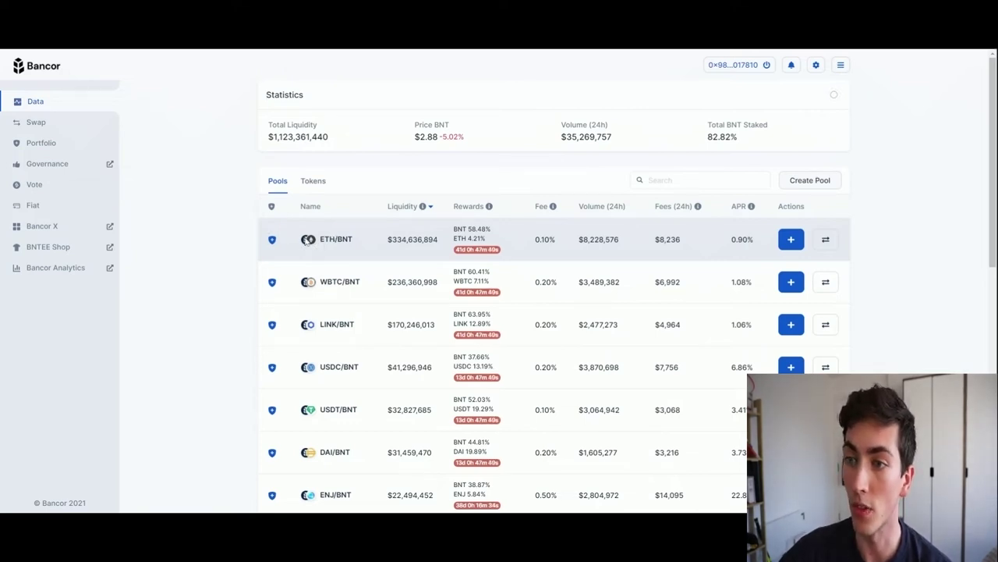
- Highlight the ETH/BNT pool name, its $334,636,894 liquidity and 58.48% BNT reward rate
left_click_drag(348, 247, 299, 241)
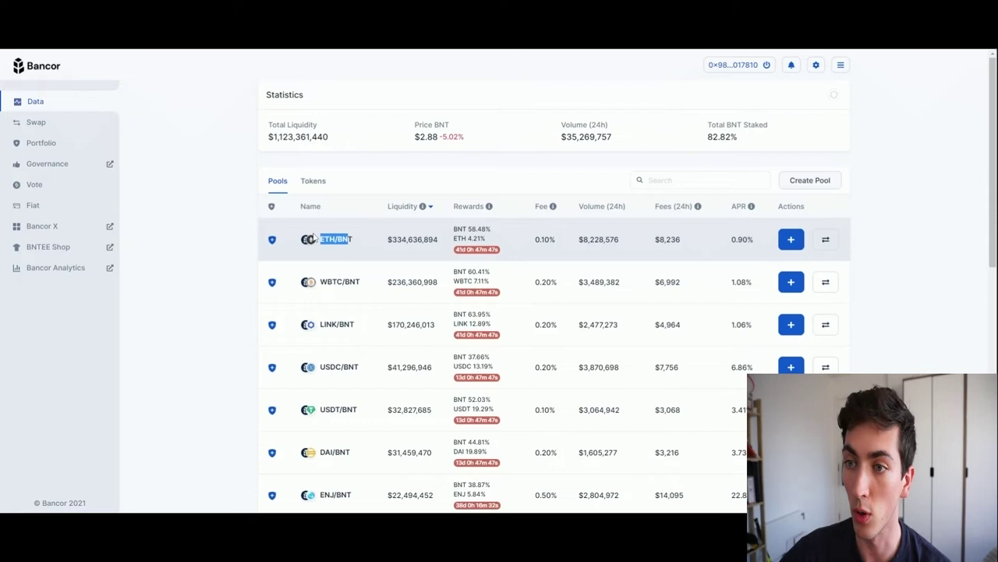
left_click(330, 232)
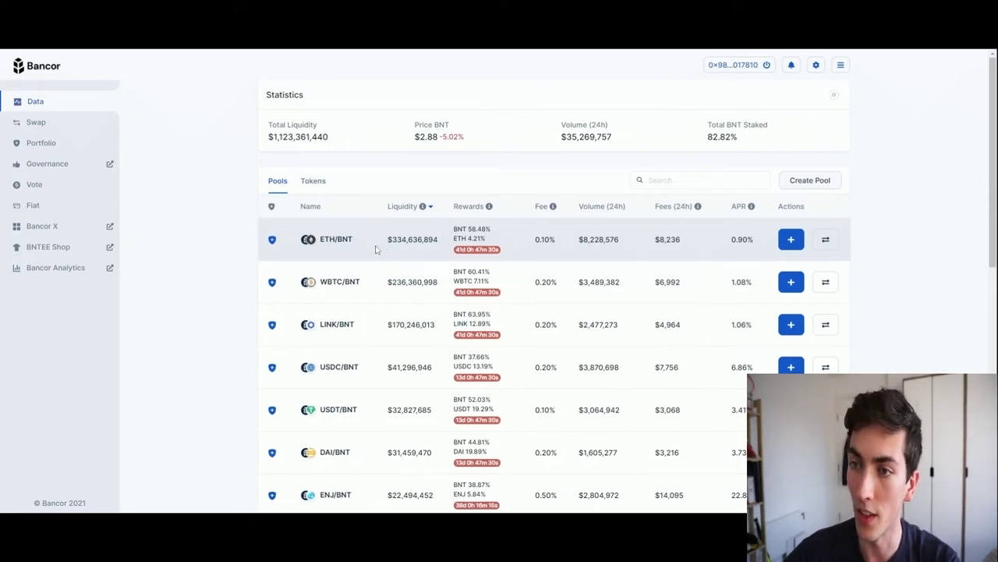
left_click_drag(355, 244, 303, 247)
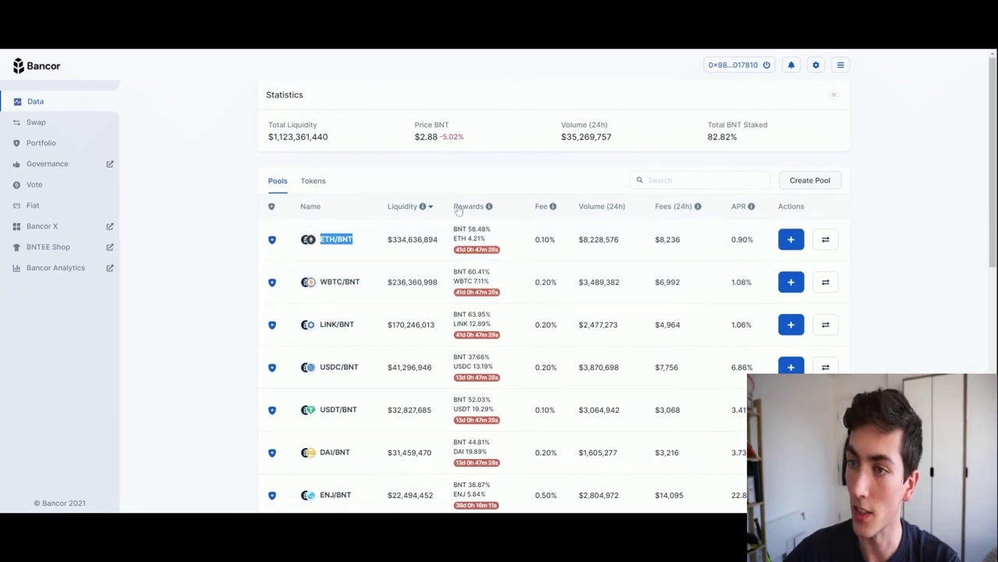
left_click_drag(387, 239, 441, 241)
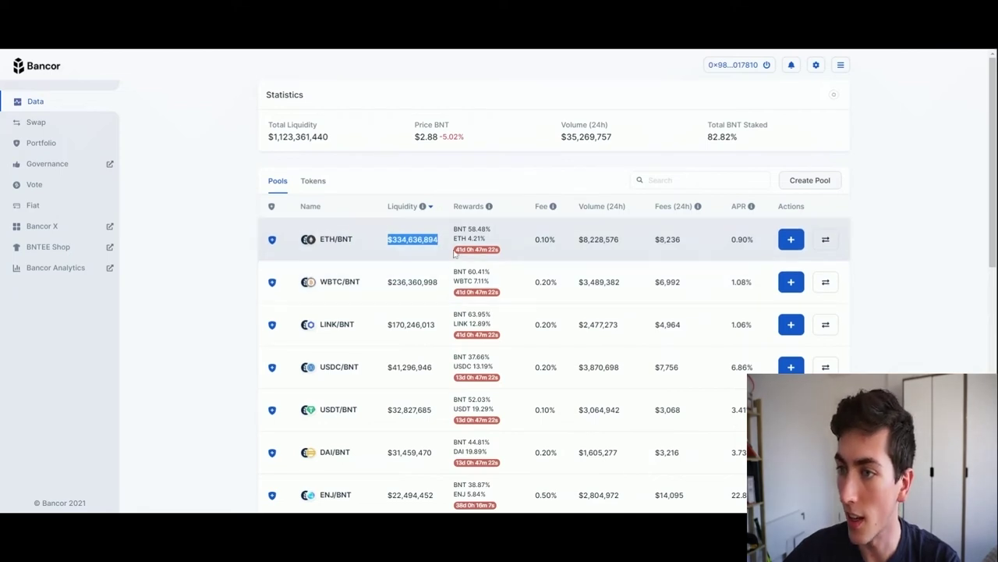
left_click(496, 233)
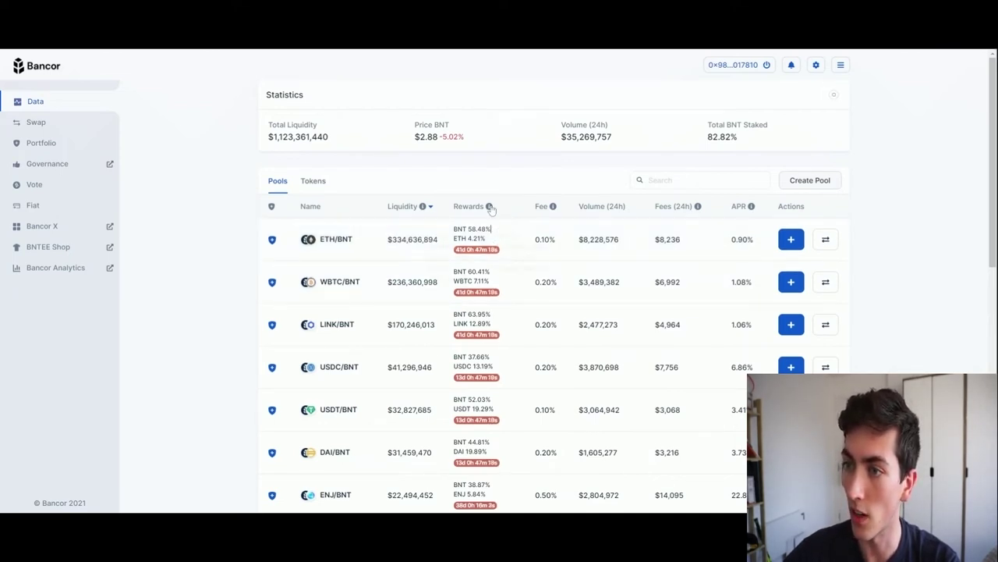
triple_click(472, 229)
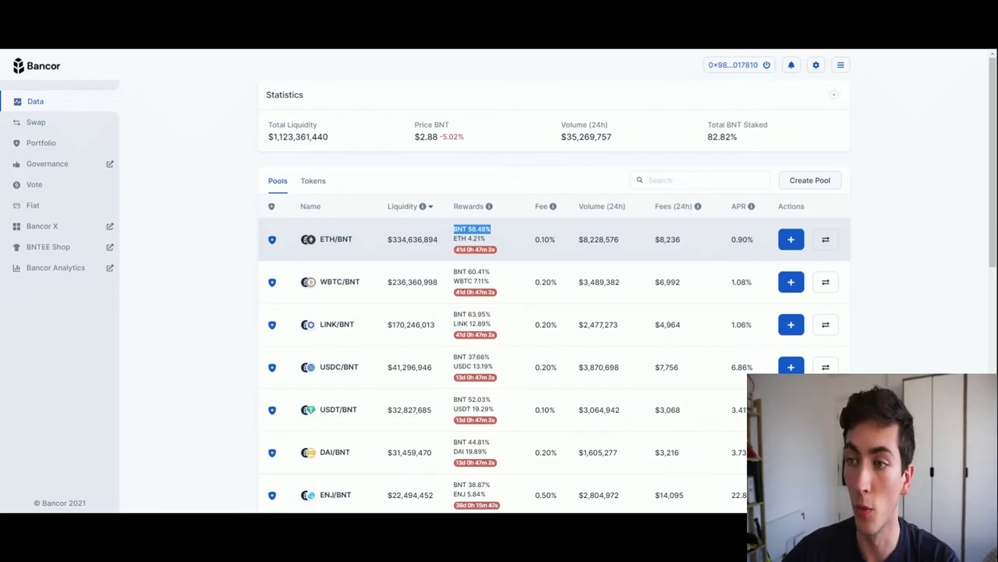
left_click(494, 233)
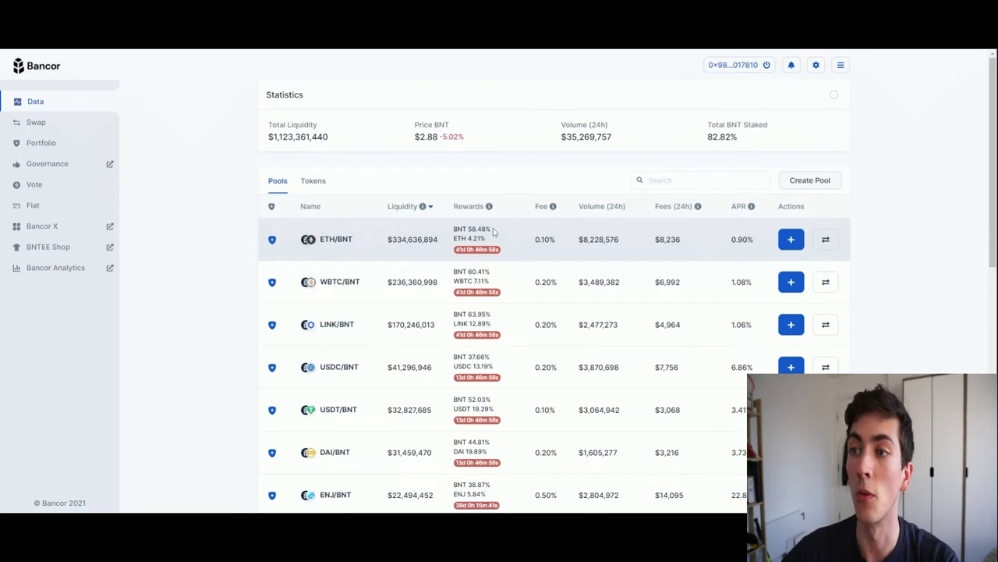
left_click_drag(493, 231, 454, 228)
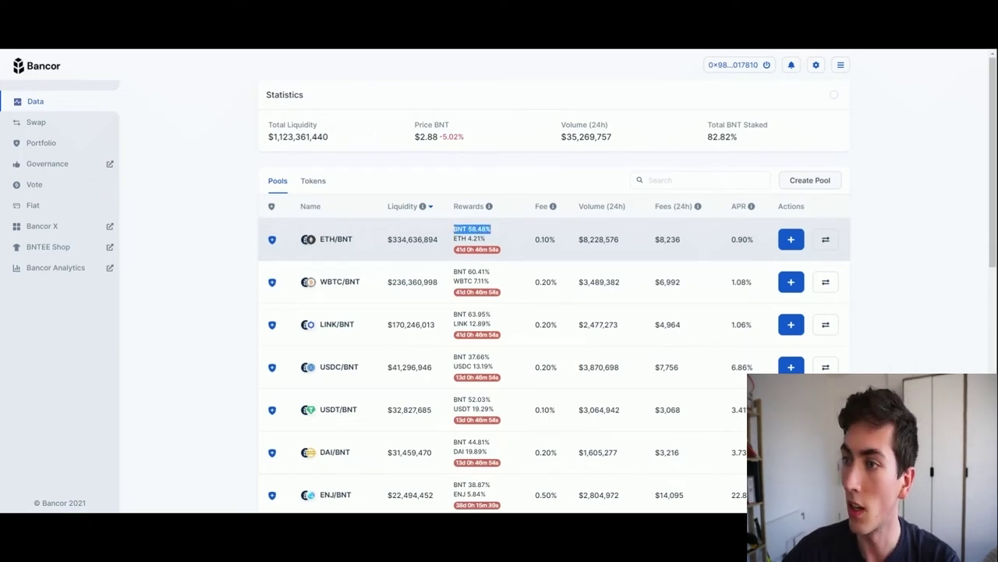
- Highlight the ETH/BNT 0.10% fee, 24h volume and fees, and 0.90% APR
left_click_drag(558, 241, 535, 238)
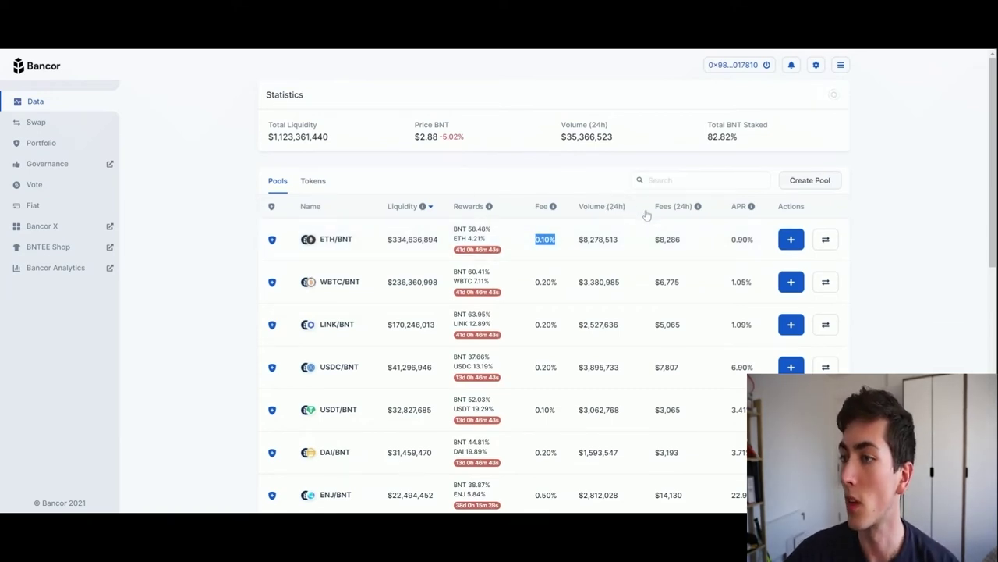
left_click(579, 241)
left_click_drag(579, 242, 755, 242)
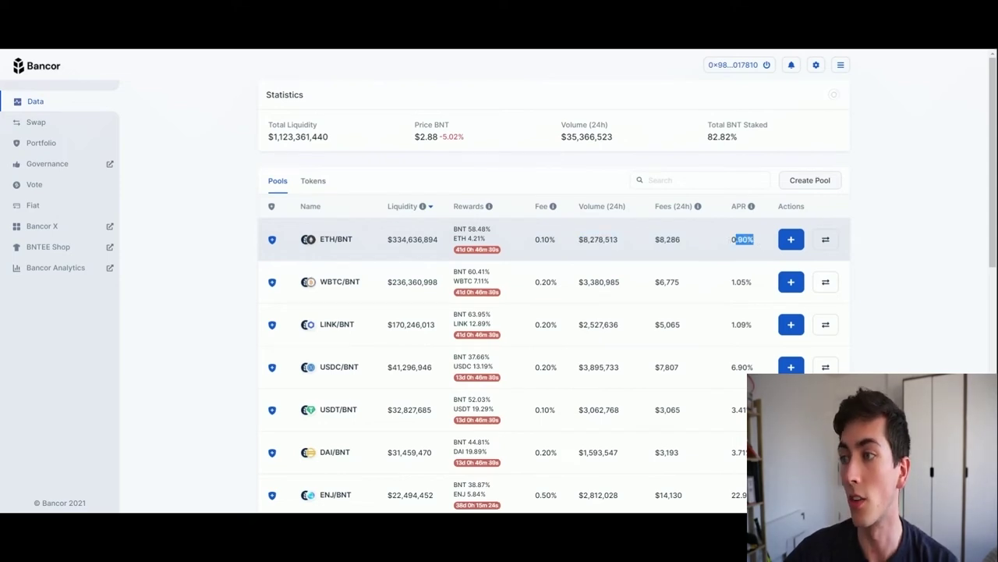
left_click(757, 240)
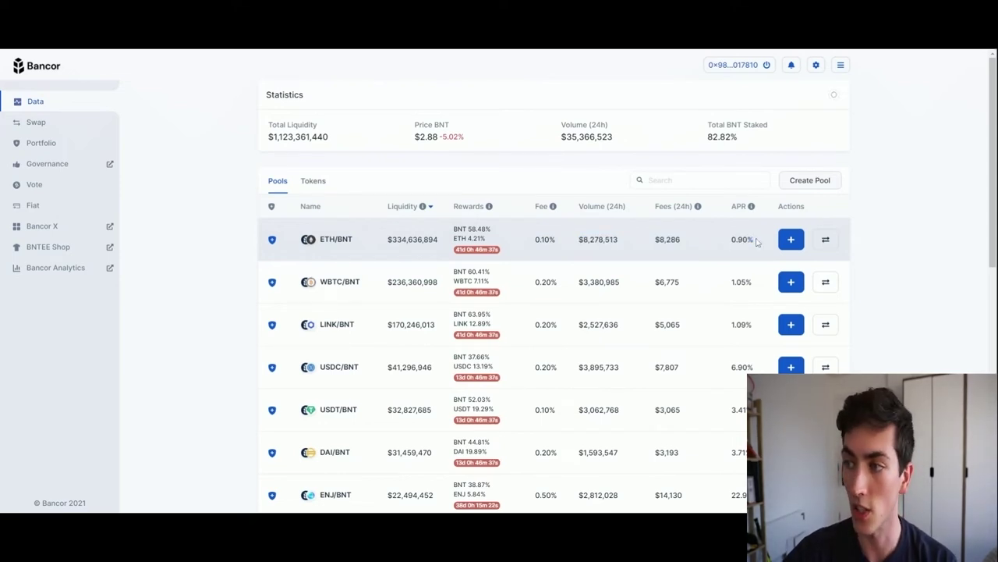
left_click_drag(756, 240, 653, 241)
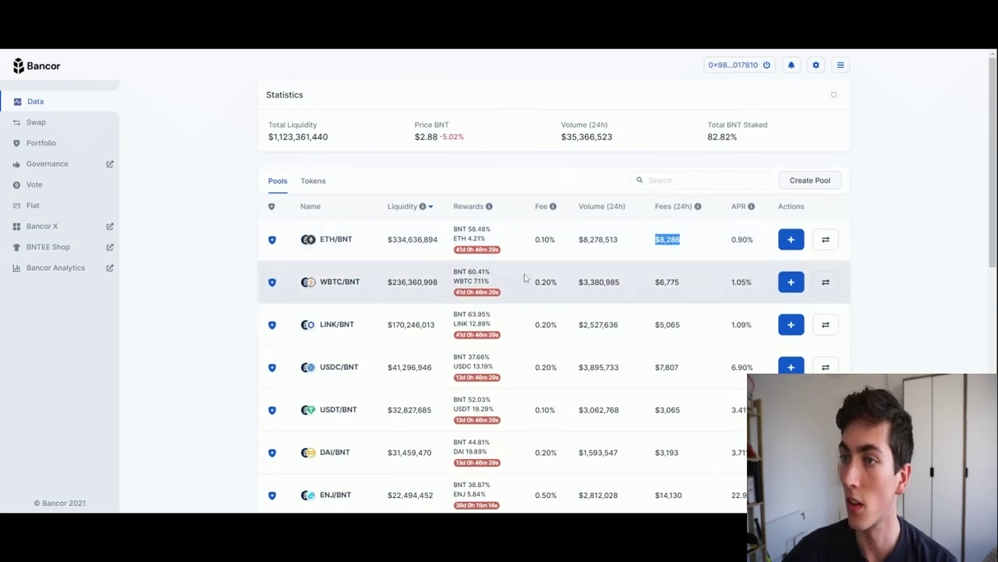
scroll(536, 271, "down", 1)
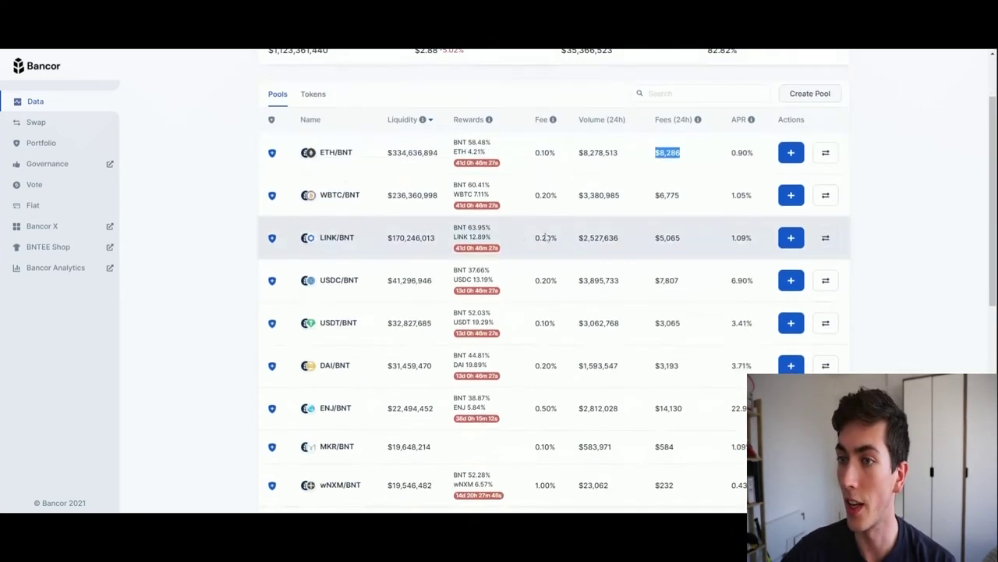
scroll(537, 271, "up", 1)
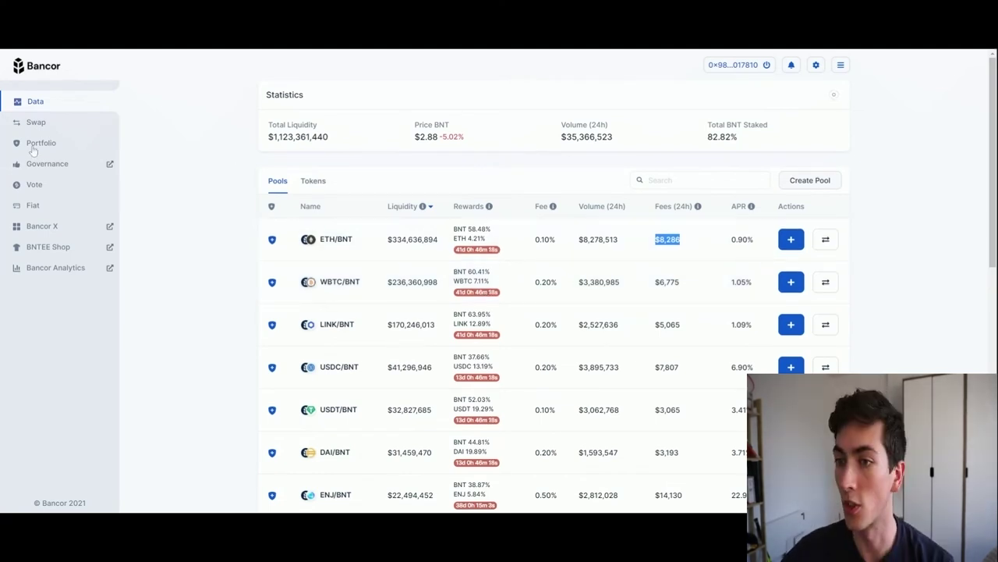
- Enter a 0.05 WBTC stake in the WBTC/BNT form, then back out to the pools table
left_click(791, 283)
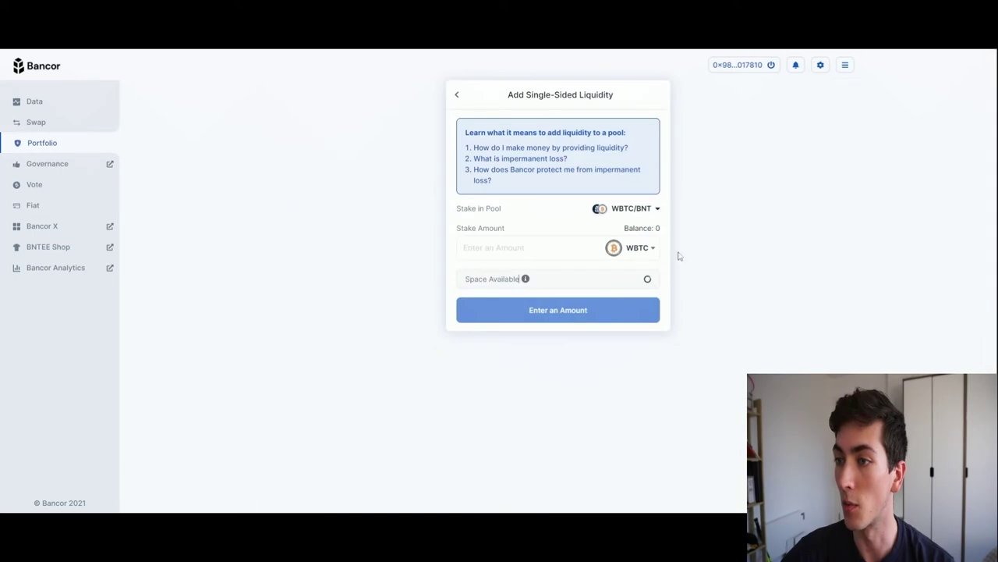
type("05")
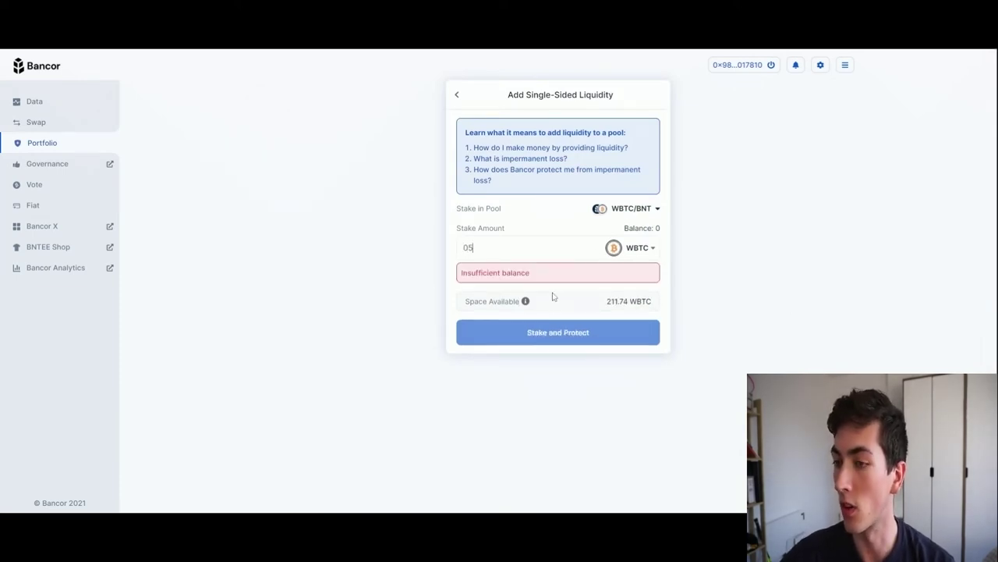
type(".")
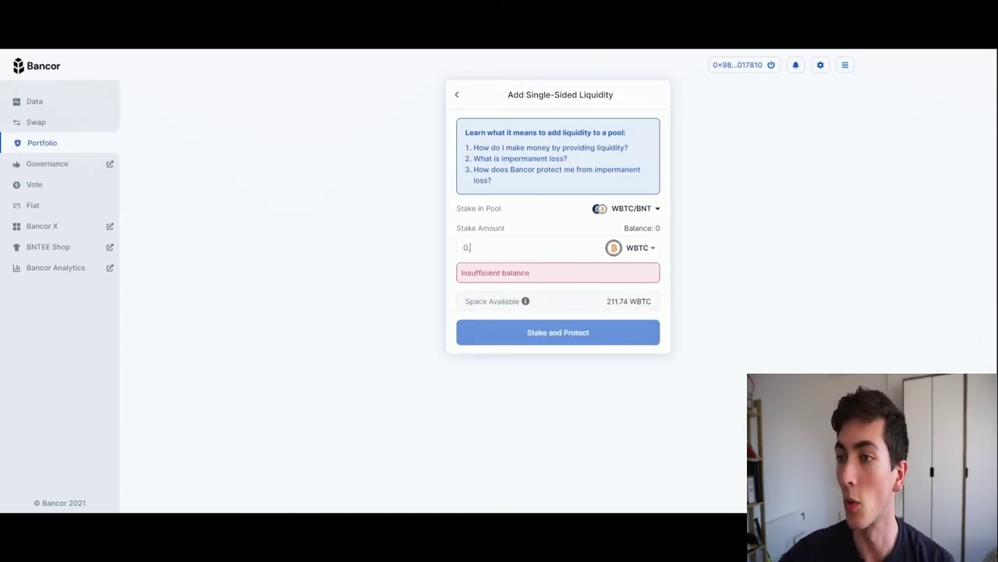
type("505")
key("ctrl+a")
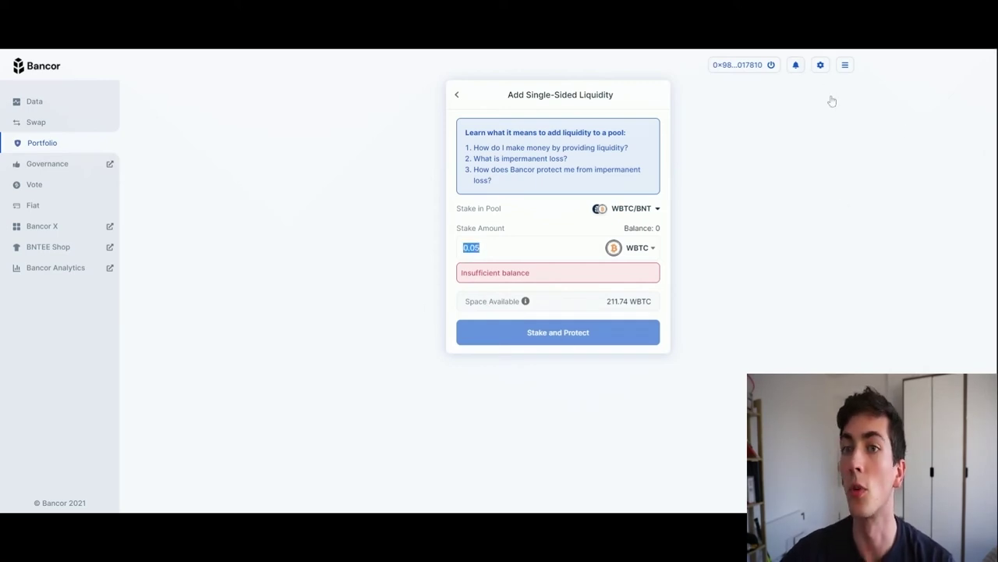
left_click(458, 97)
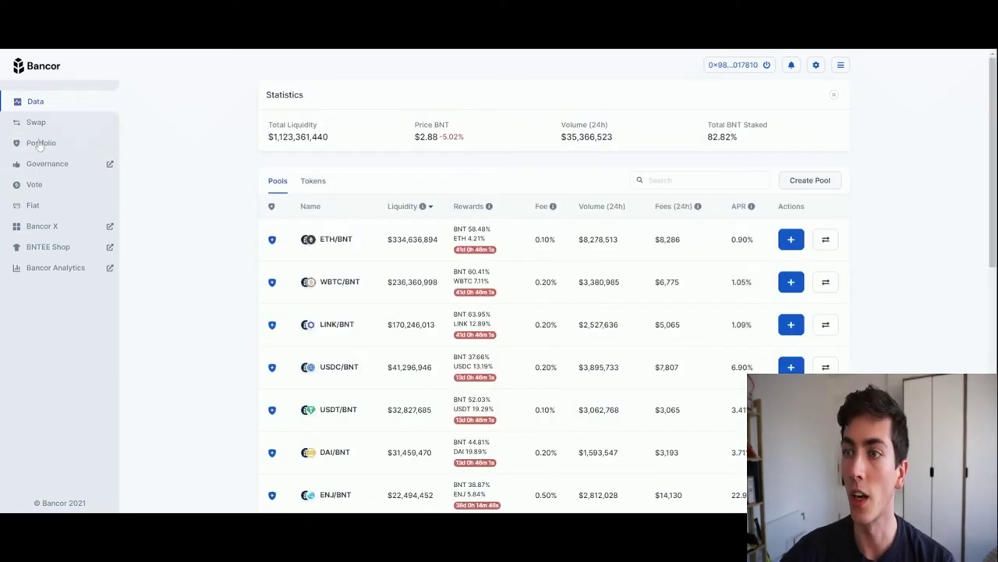
left_click(39, 143)
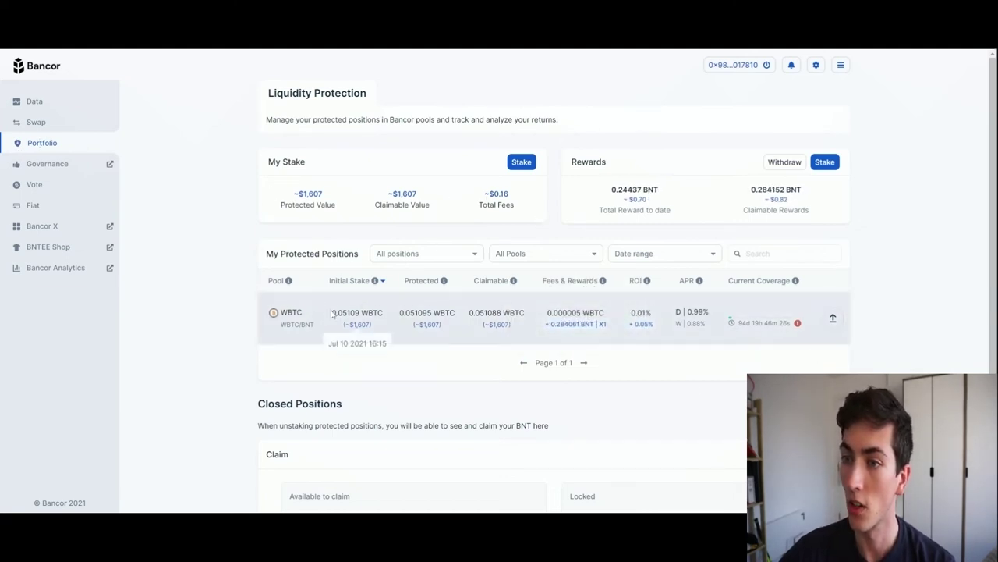
left_click_drag(331, 312, 432, 313)
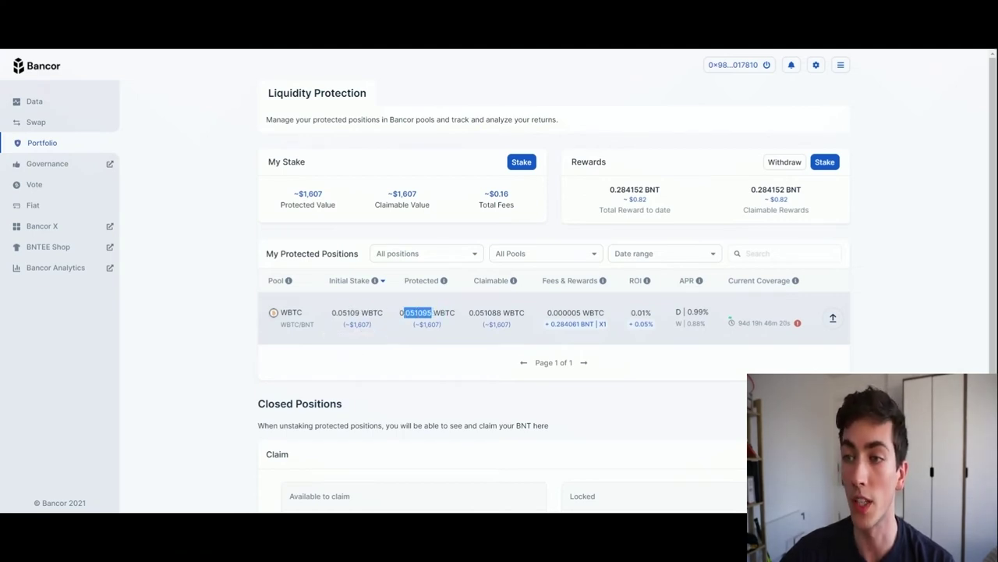
mouse_move(797, 322)
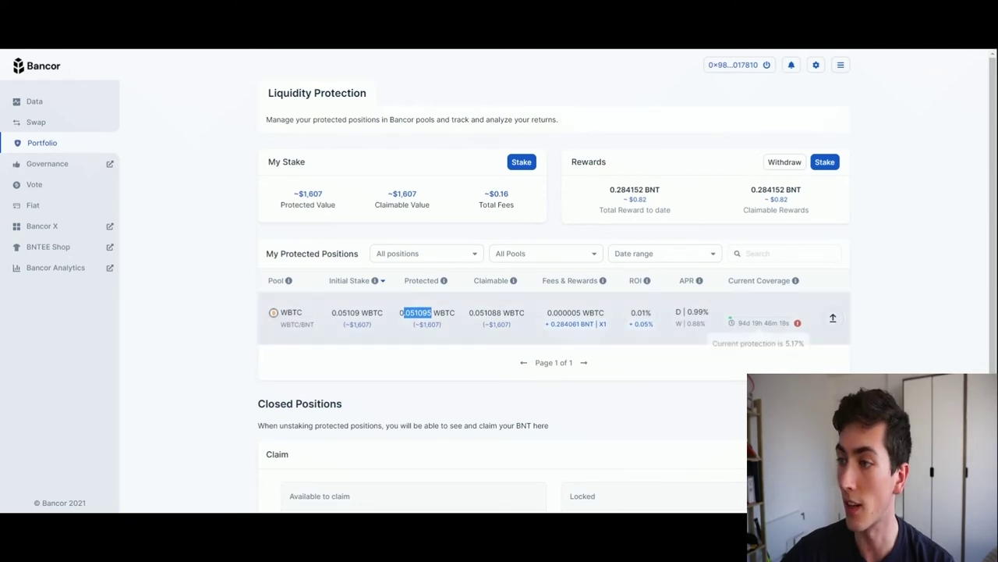
left_click_drag(743, 322, 786, 322)
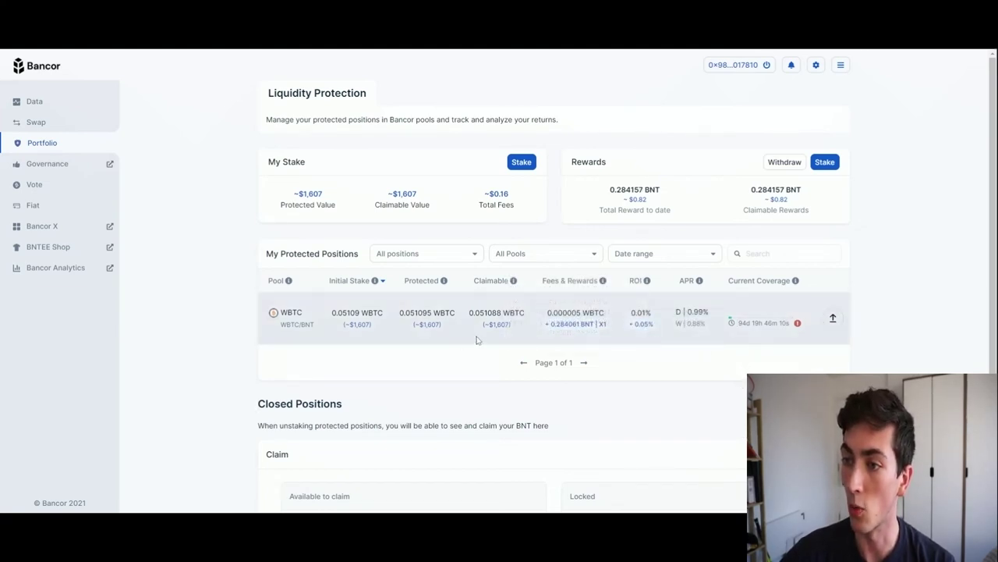
left_click_drag(519, 312, 528, 312)
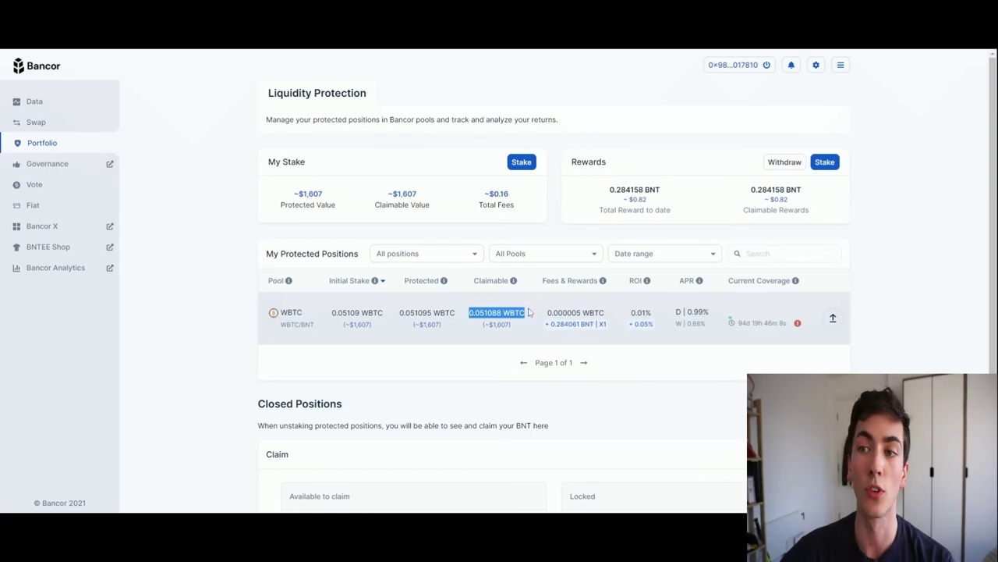
left_click(529, 312)
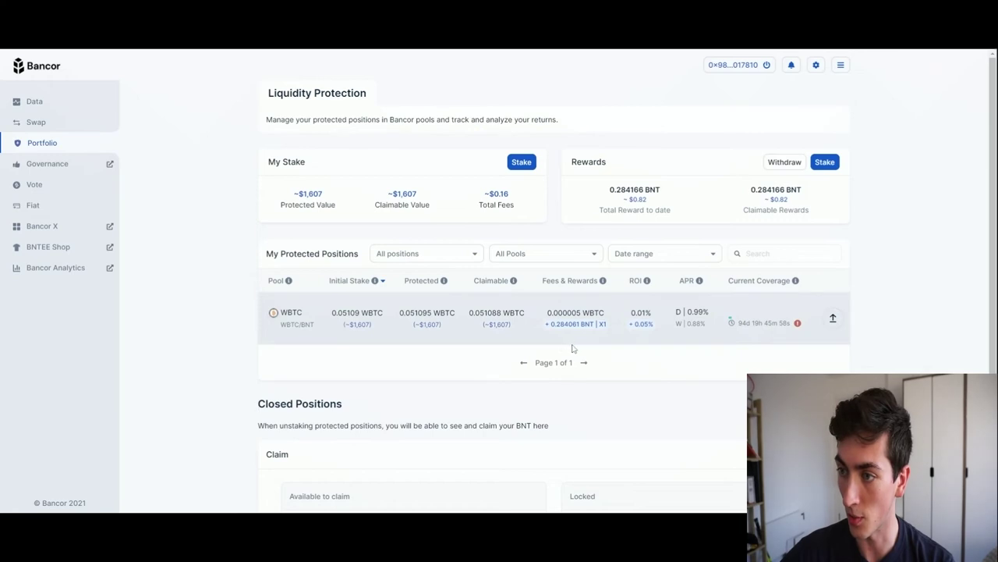
mouse_move(556, 334)
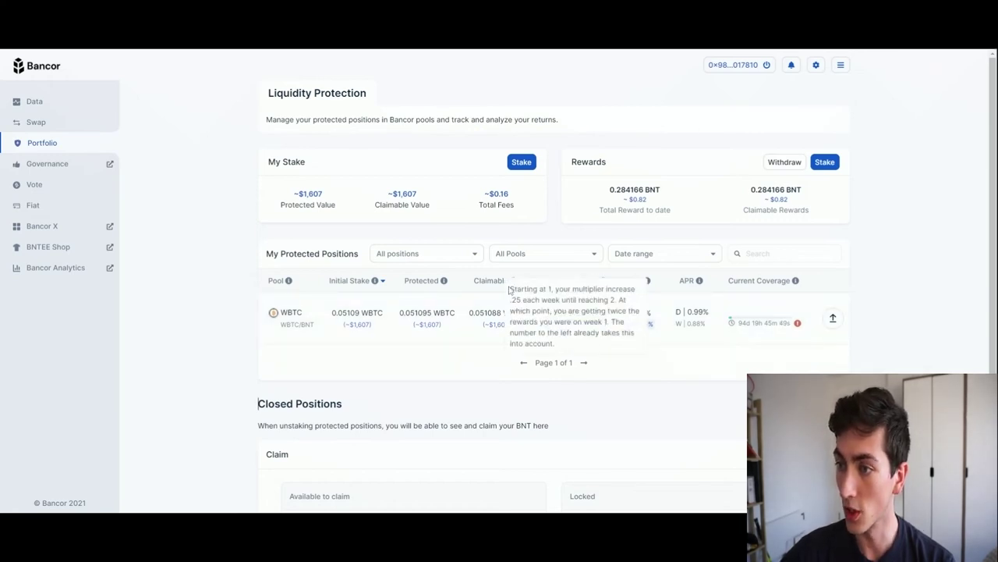
left_click_drag(508, 289, 562, 347)
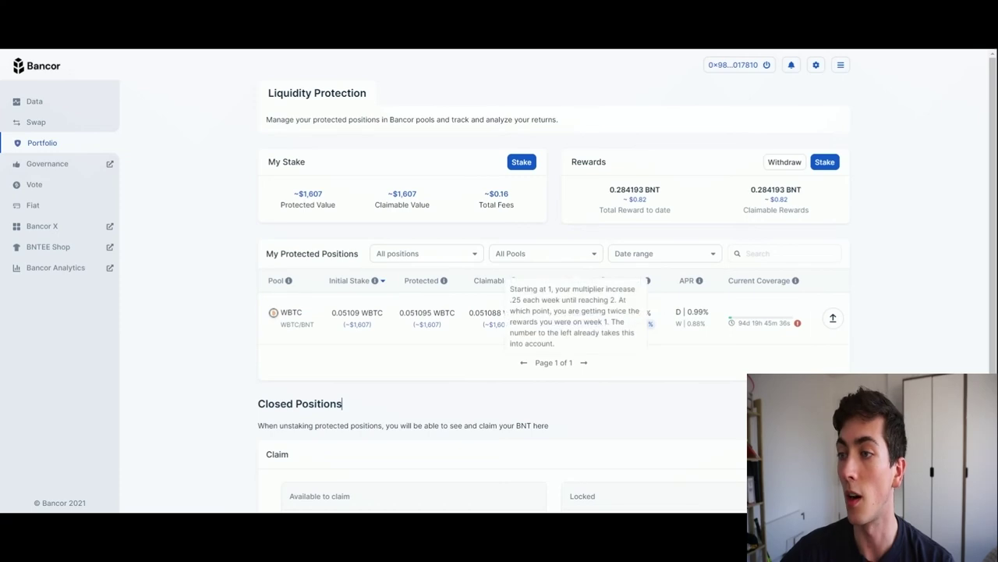
mouse_move(646, 280)
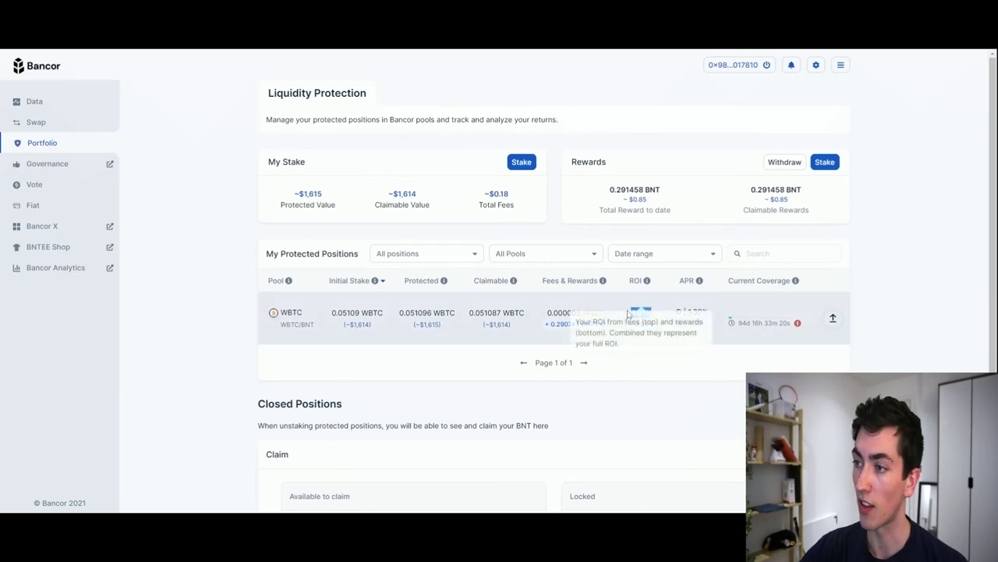
left_click_drag(662, 316, 636, 322)
left_click(658, 392)
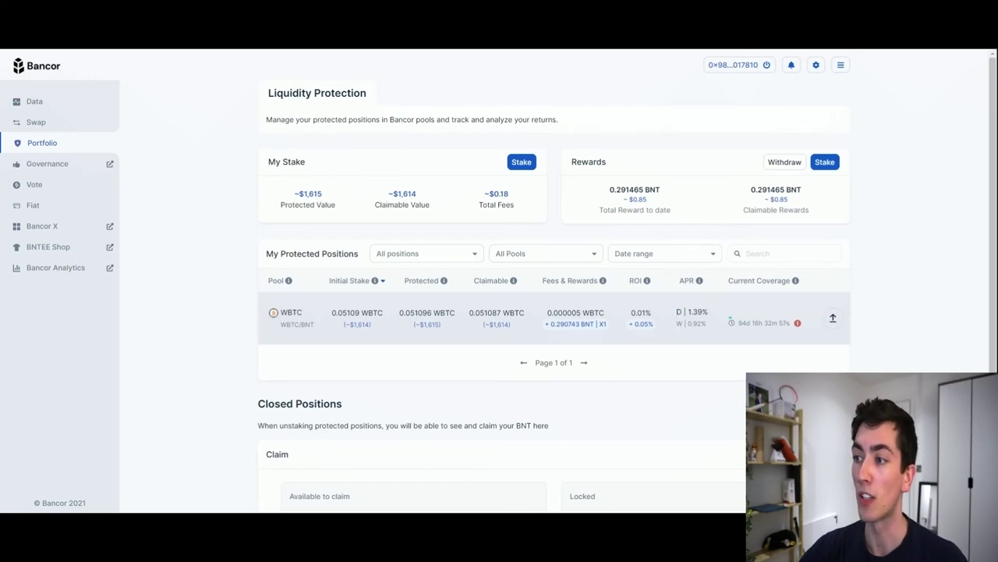
left_click_drag(677, 311, 709, 325)
left_click(689, 341)
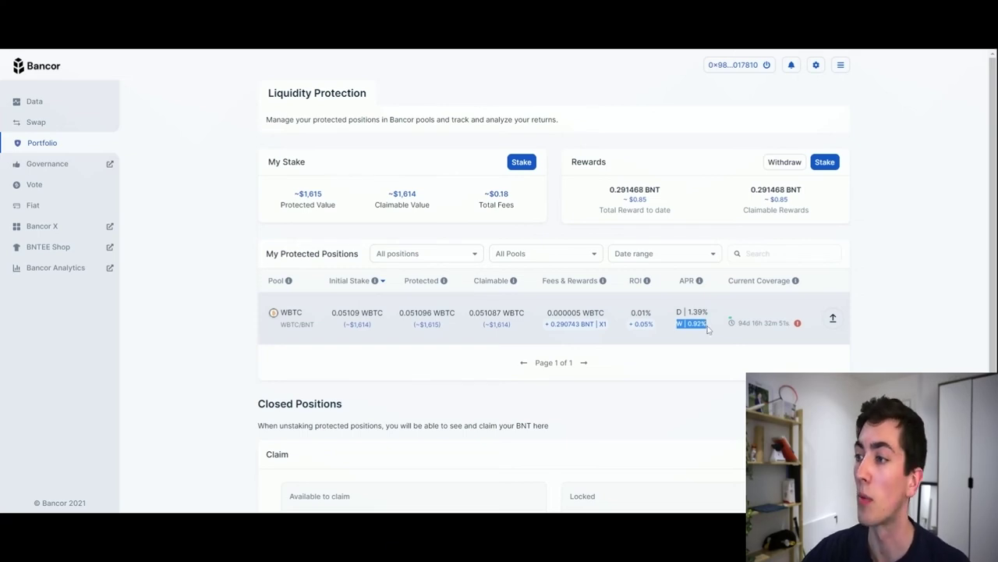
mouse_move(708, 325)
left_mouse_down()
mouse_move(688, 323)
mouse_move(710, 315)
left_mouse_up()
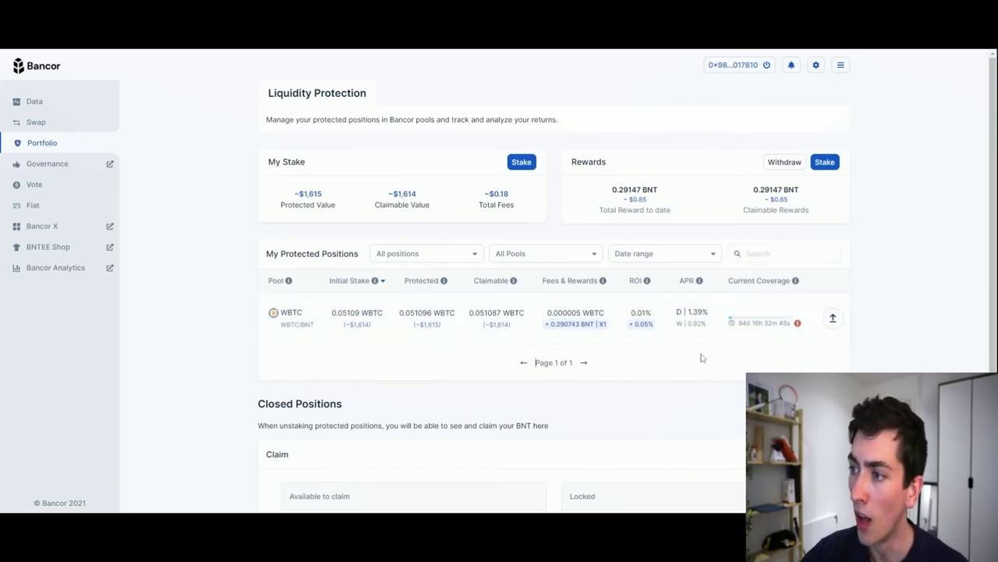
left_click(707, 326, "shift")
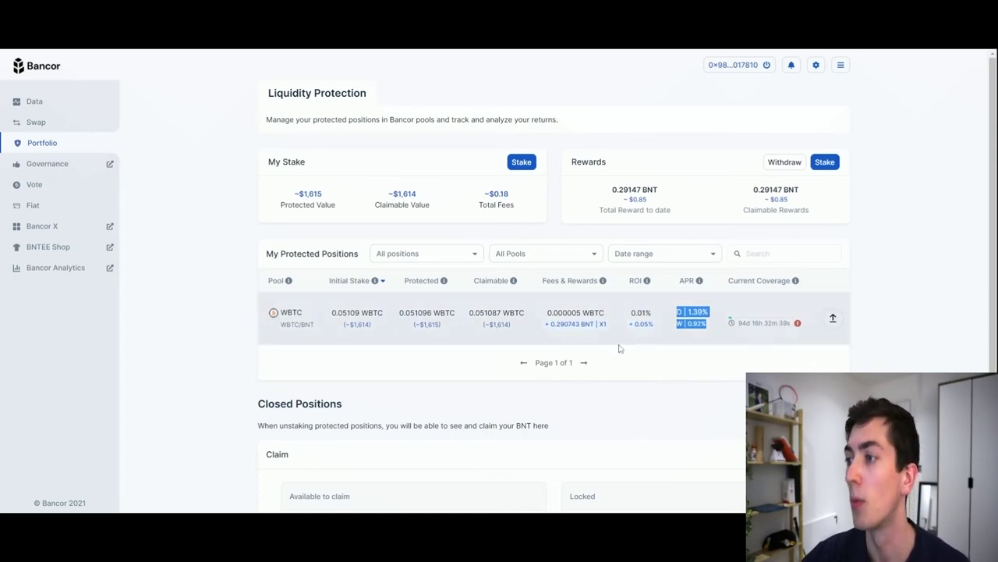
mouse_move(634, 333)
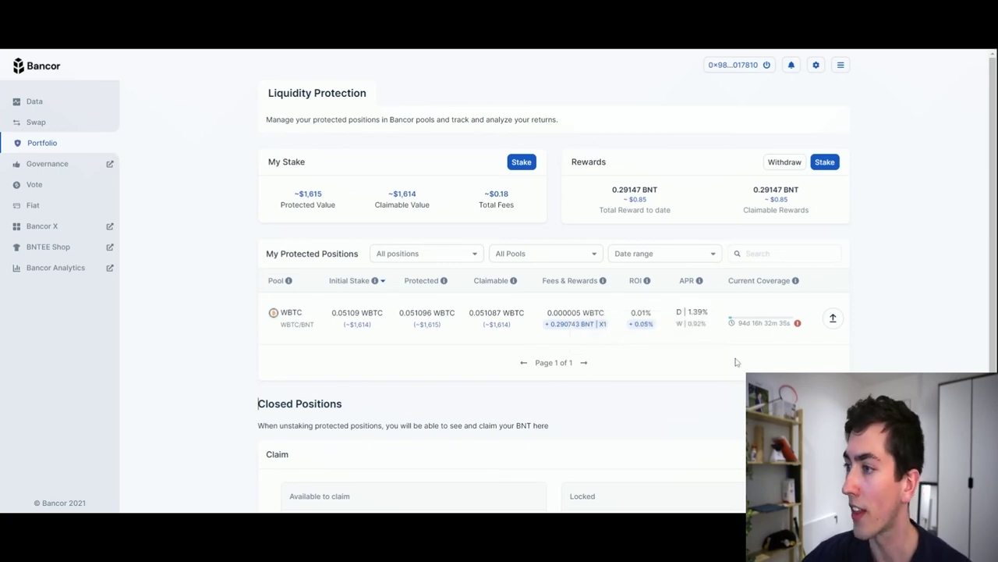
mouse_move(733, 321)
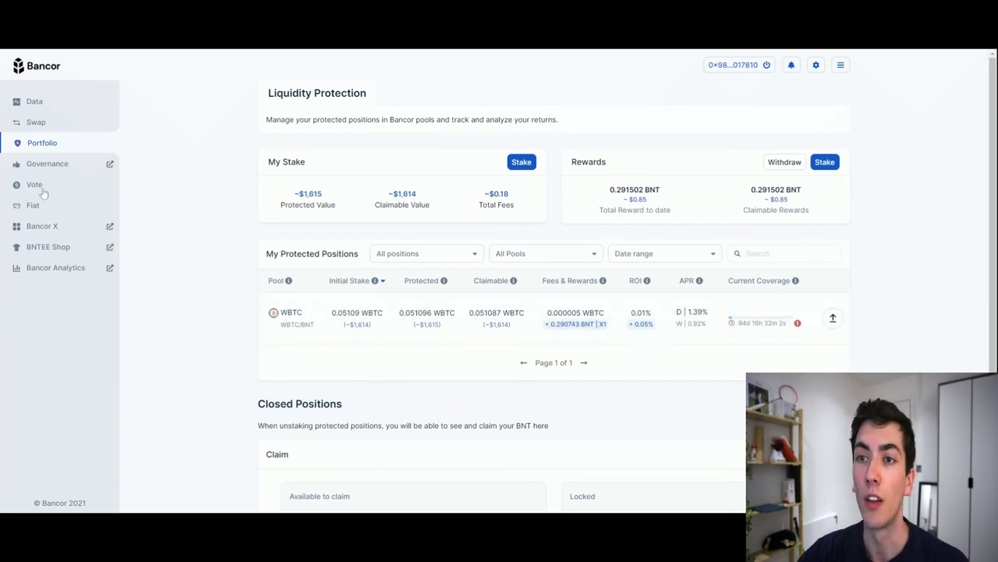
- Open Swap and toggle between Market and Limit, ending on the Limit order form
left_click(37, 123)
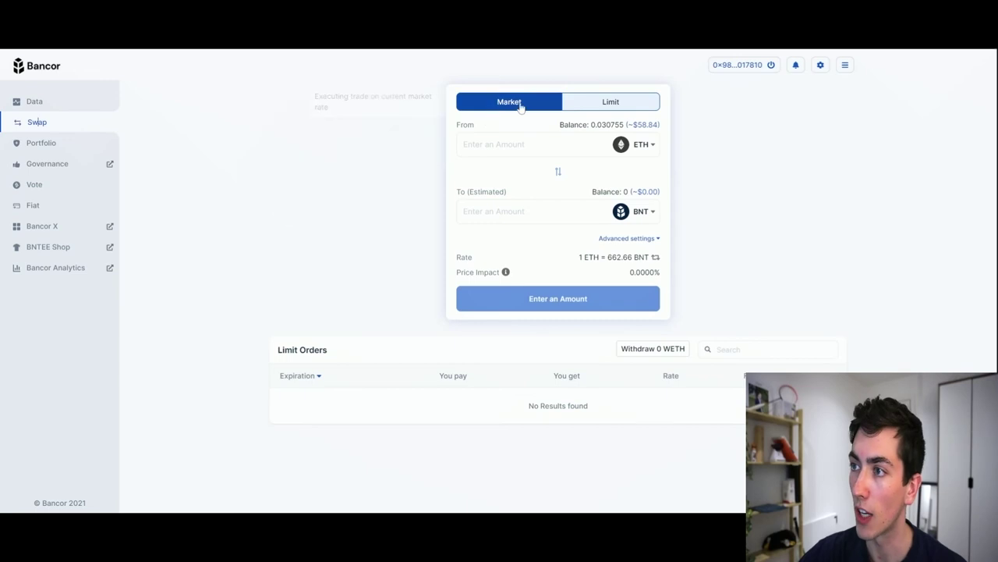
left_click(615, 108)
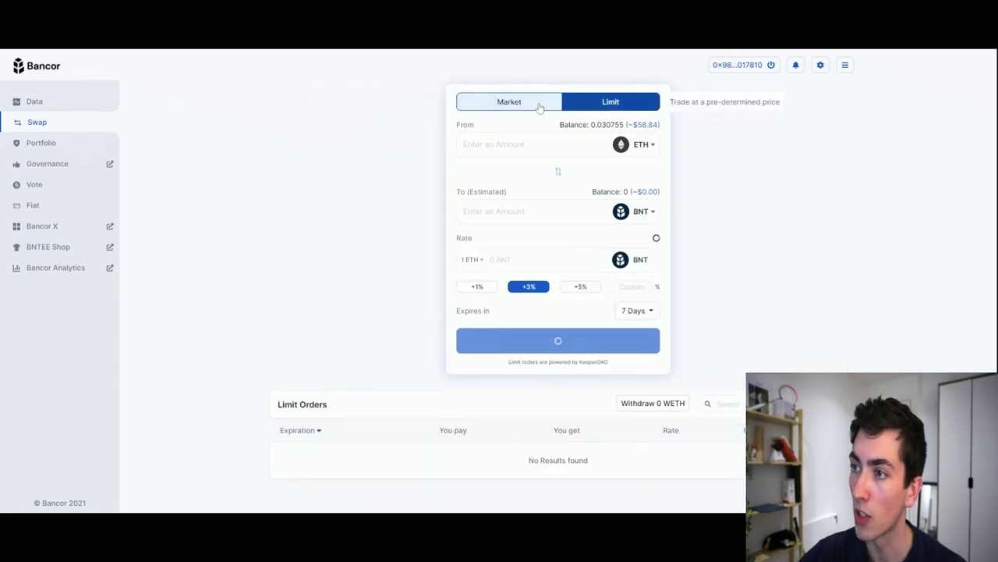
left_click(539, 107)
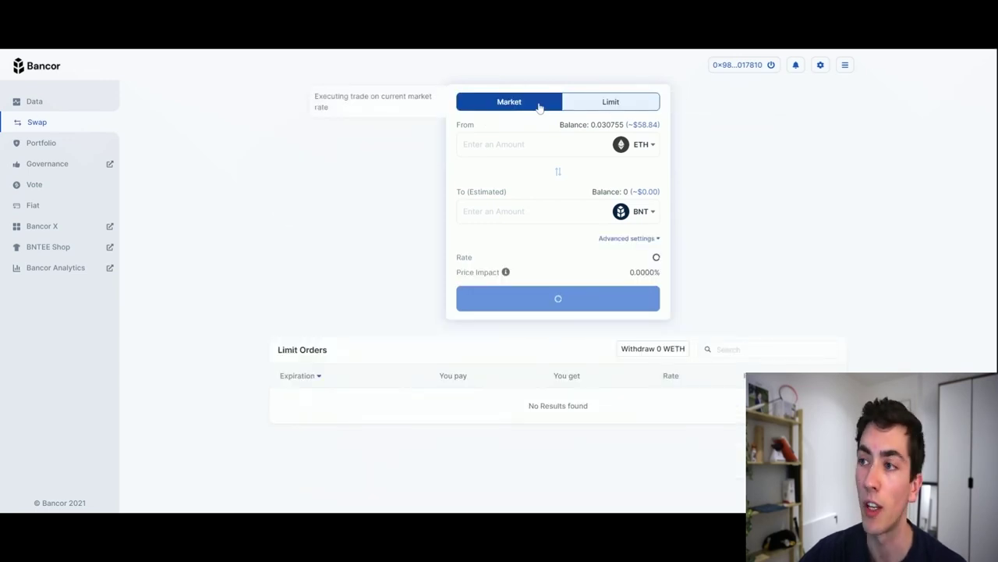
left_click(613, 104)
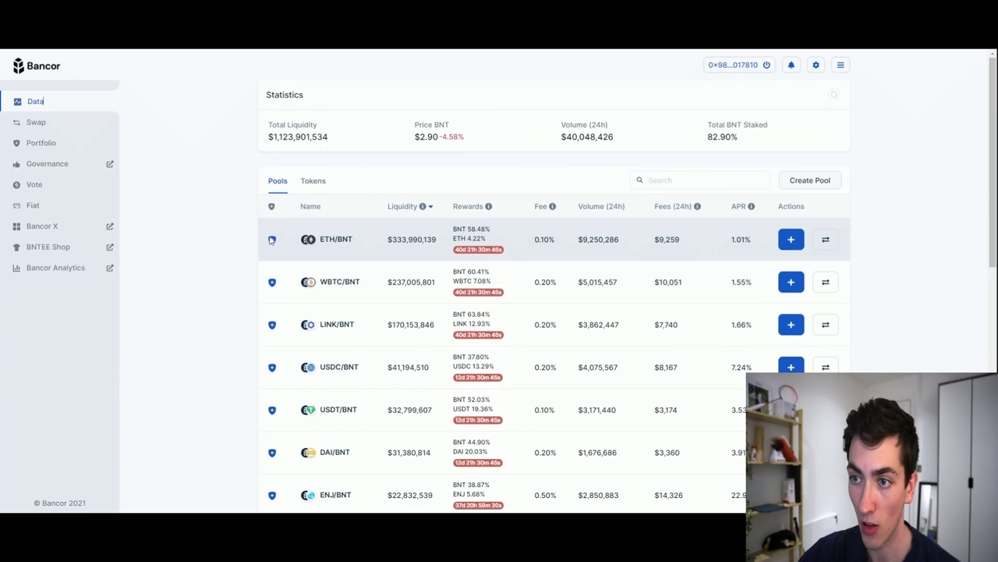
- Scroll the Pools table, then open the Vote page showing 0 vBNT balance and staked
scroll(273, 257, "down", 2)
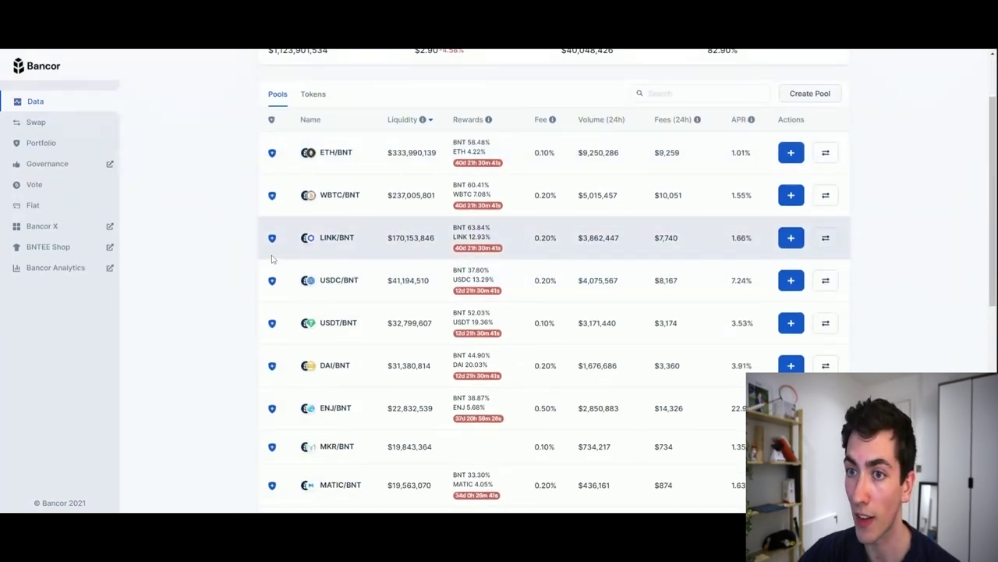
scroll(269, 253, "down", 4)
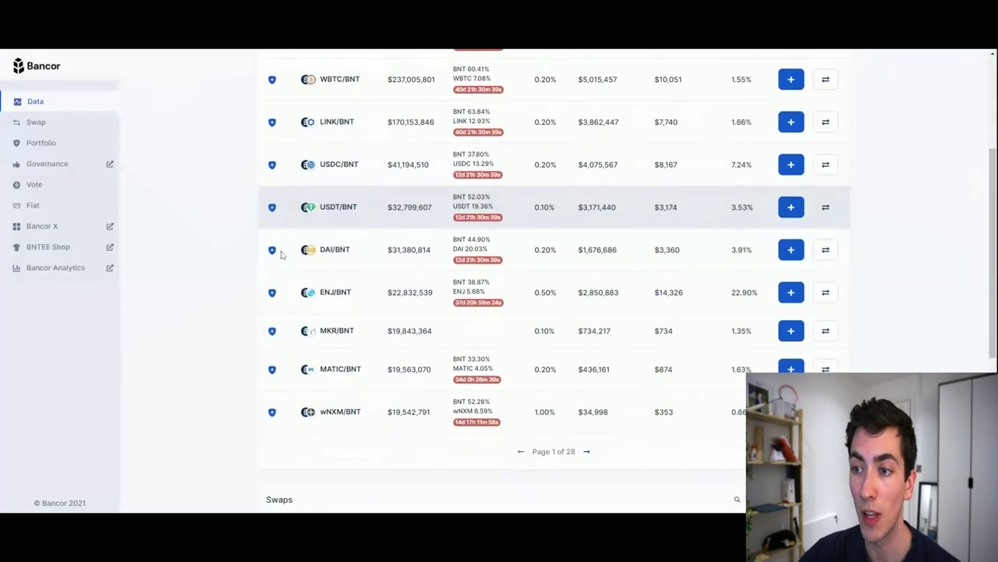
scroll(280, 254, "down", 3)
scroll(281, 255, "up", 9)
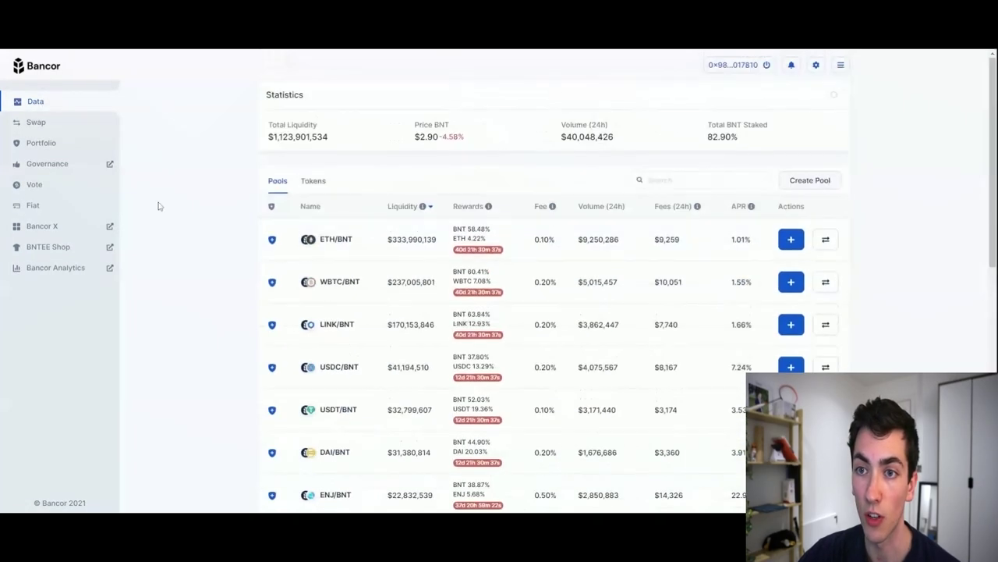
left_click(37, 185)
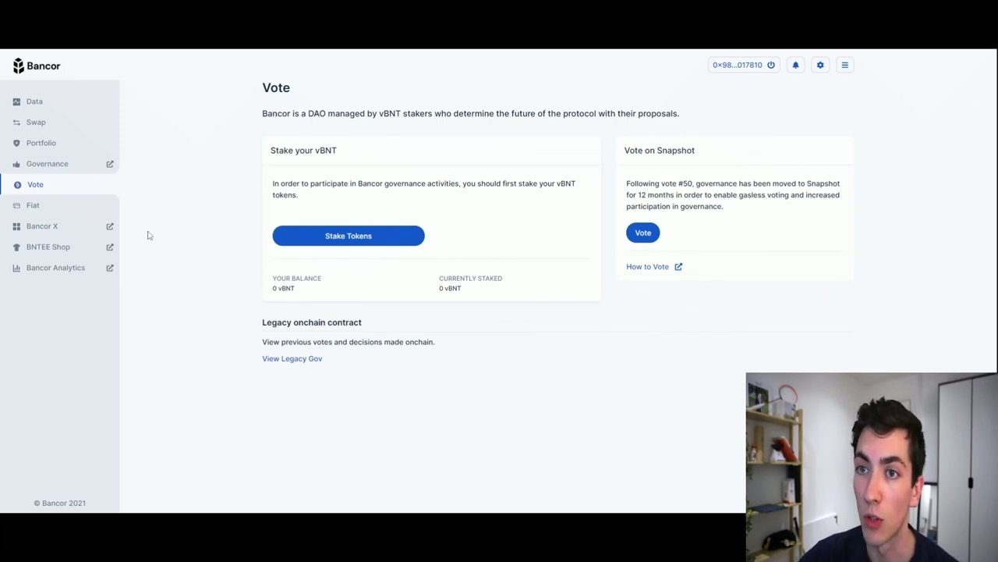
left_click(37, 103)
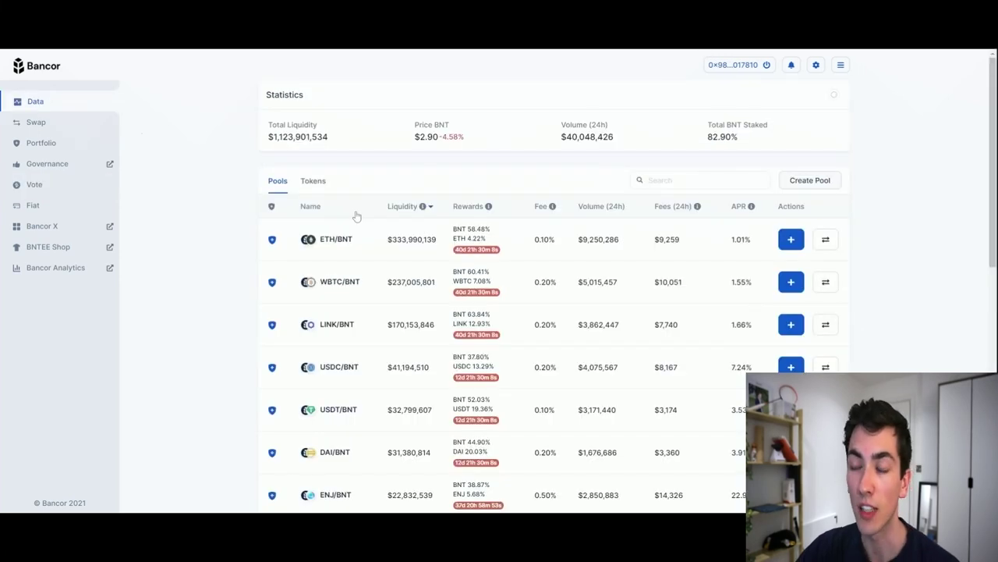